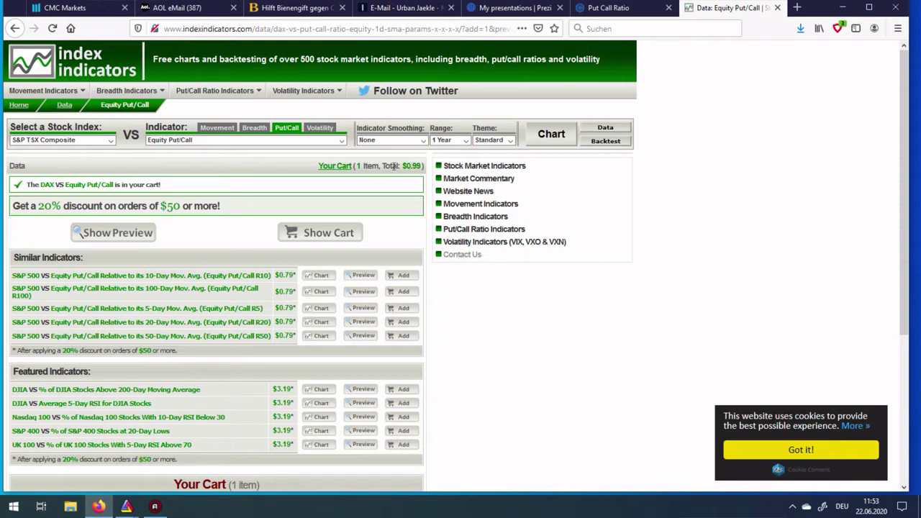
# - Look through the stock index list without changing it, then bring the AmiBroker NasD100 chart to the front
pyautogui.click(111, 141)
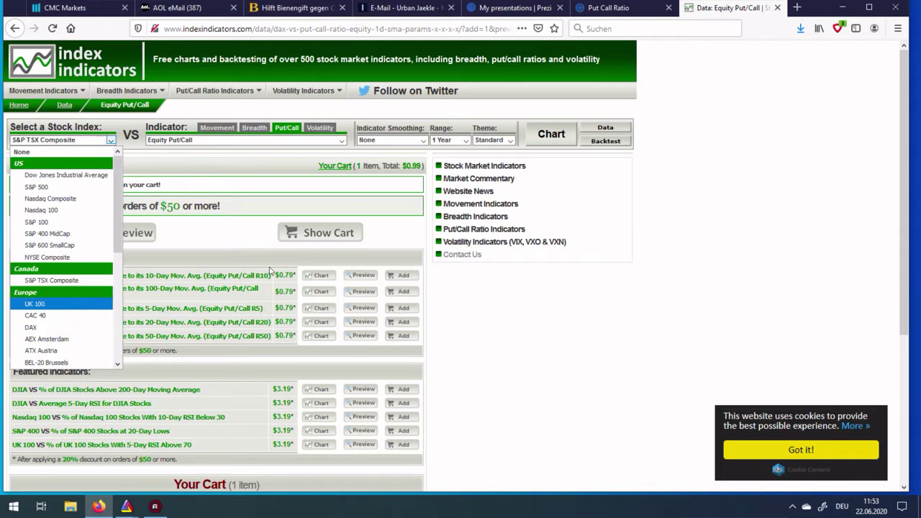
pyautogui.click(500, 304)
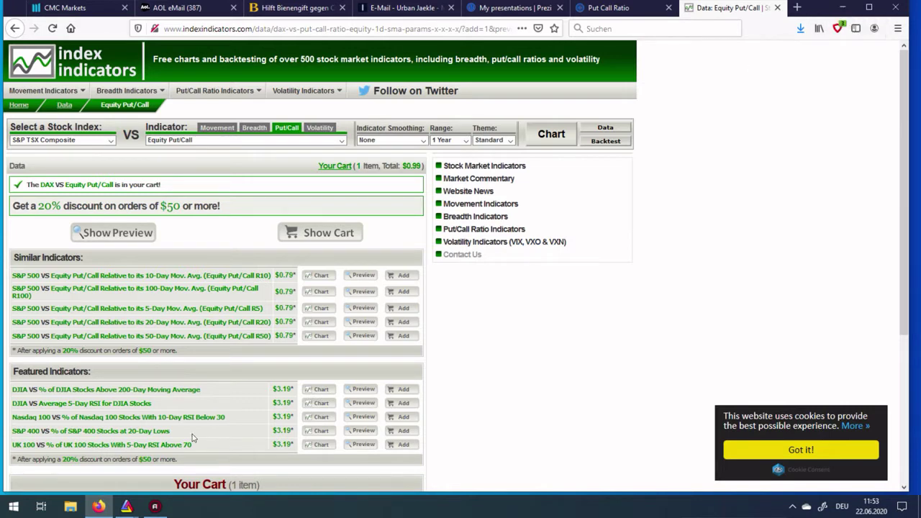
pyautogui.moveTo(113, 501)
pyautogui.click(108, 477)
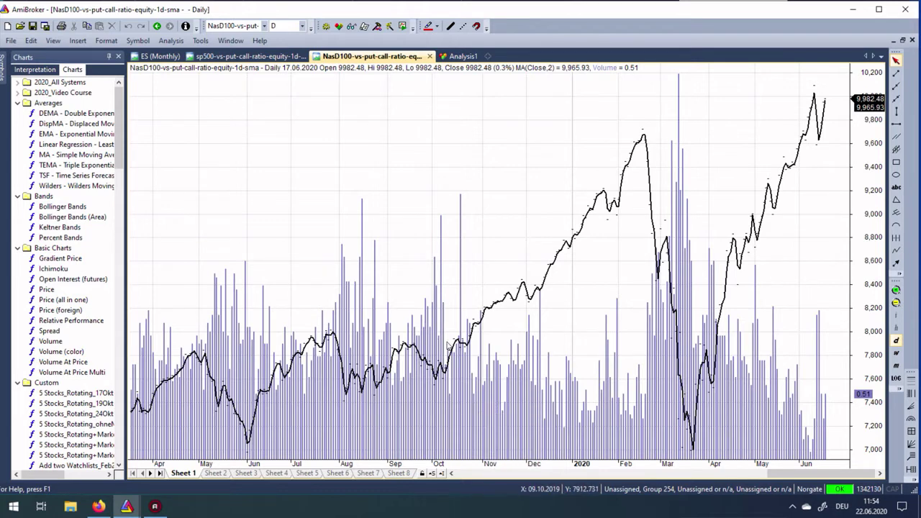
# - Start the ASCII Import Wizard with the NasD100-vs-put-call-ratio-equity-1d-sma file from Downloads
pyautogui.moveTo(690, 401)
pyautogui.click(11, 42)
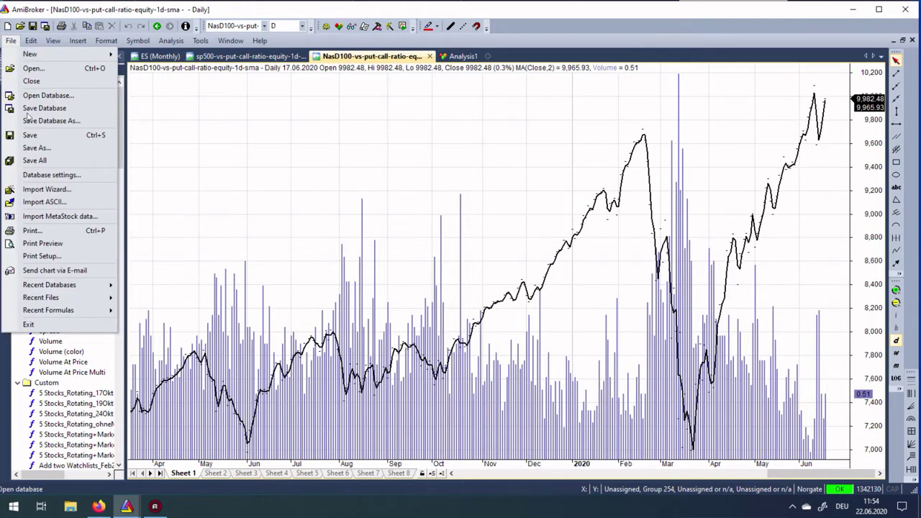
pyautogui.click(60, 189)
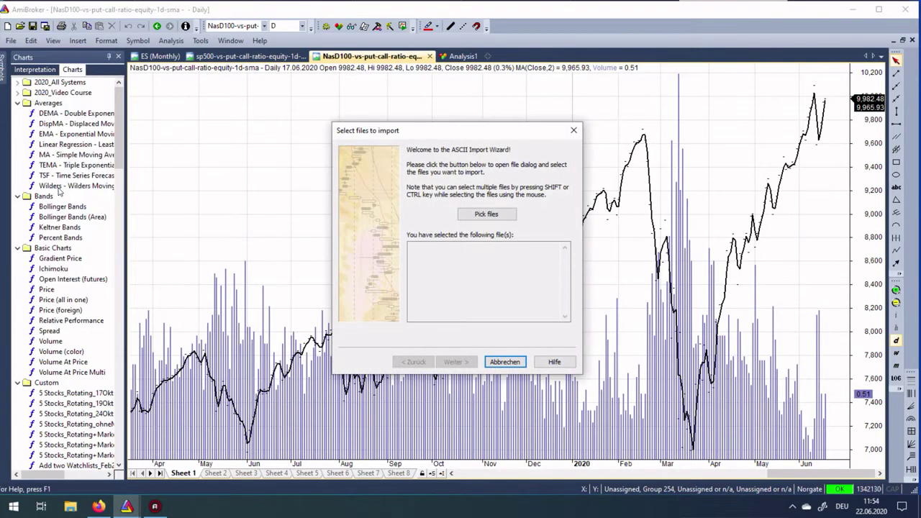
pyautogui.click(475, 216)
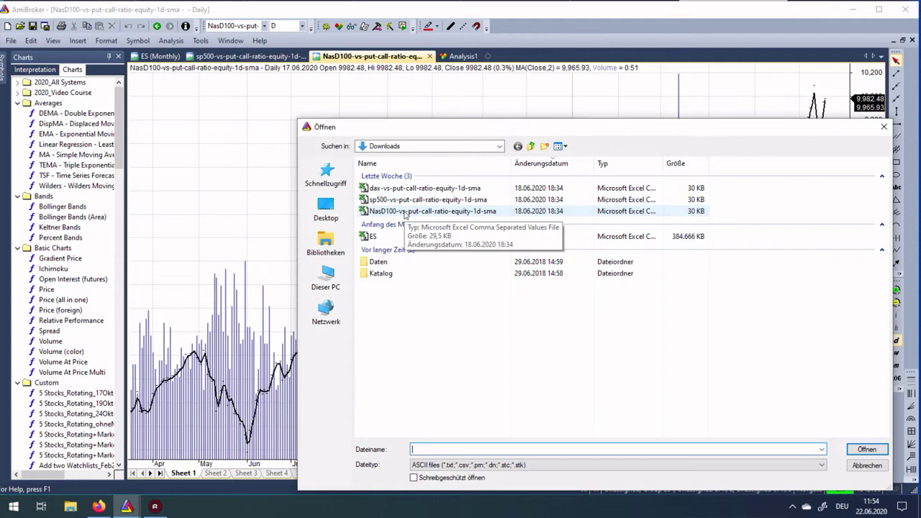
pyautogui.click(405, 211)
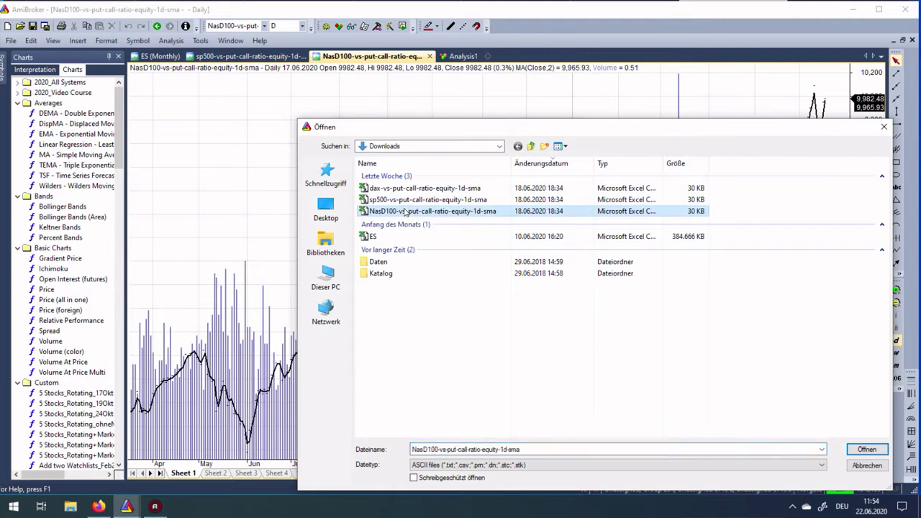
pyautogui.click(865, 451)
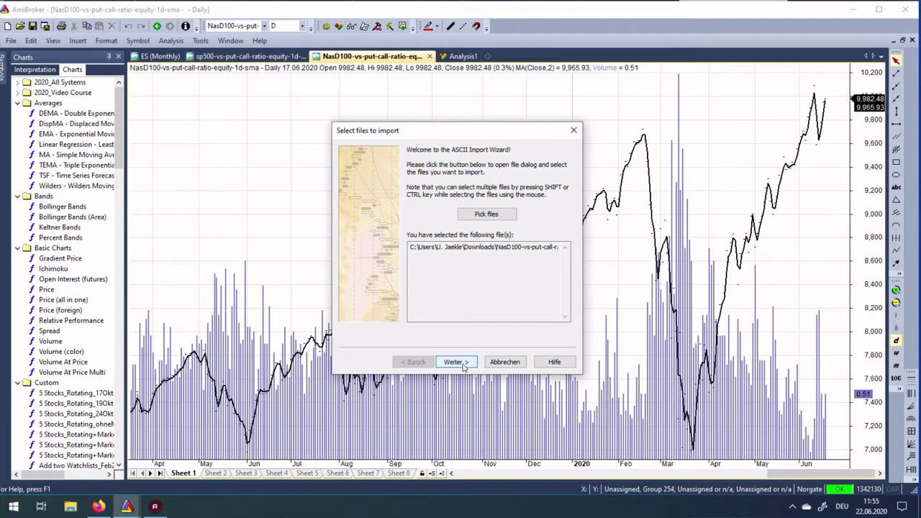
pyautogui.click(456, 362)
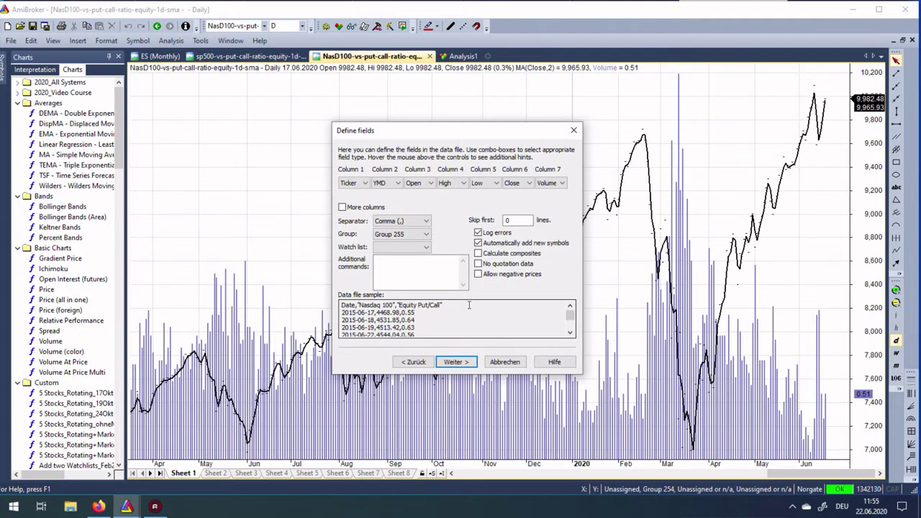
# - Set Skip first to 1 line so the Date, Nasdaq 100, Equity Put/Call header is ignored
pyautogui.doubleClick(506, 220)
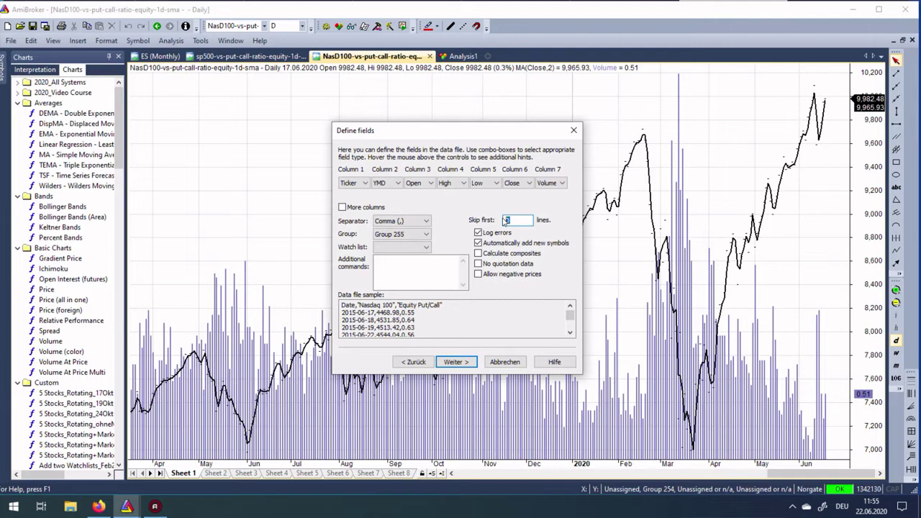
pyautogui.write('1')
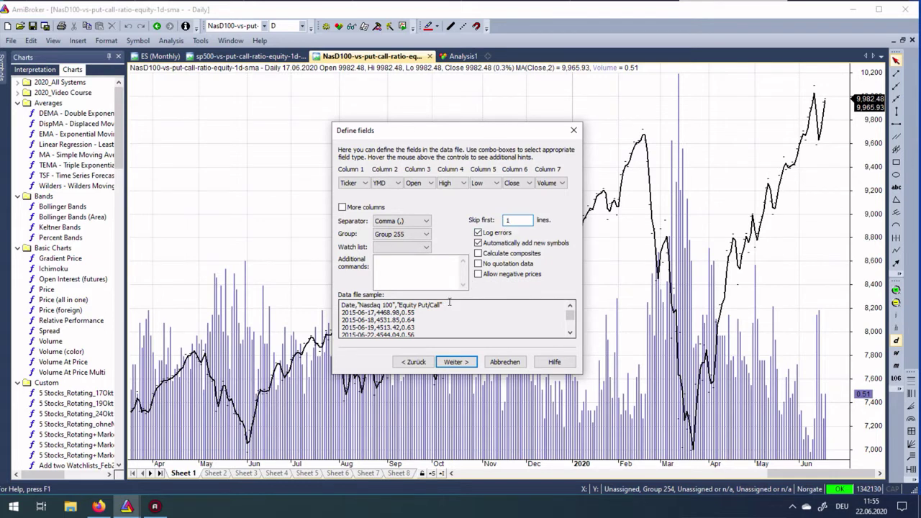
pyautogui.moveTo(445, 304); pyautogui.dragTo(341, 304)
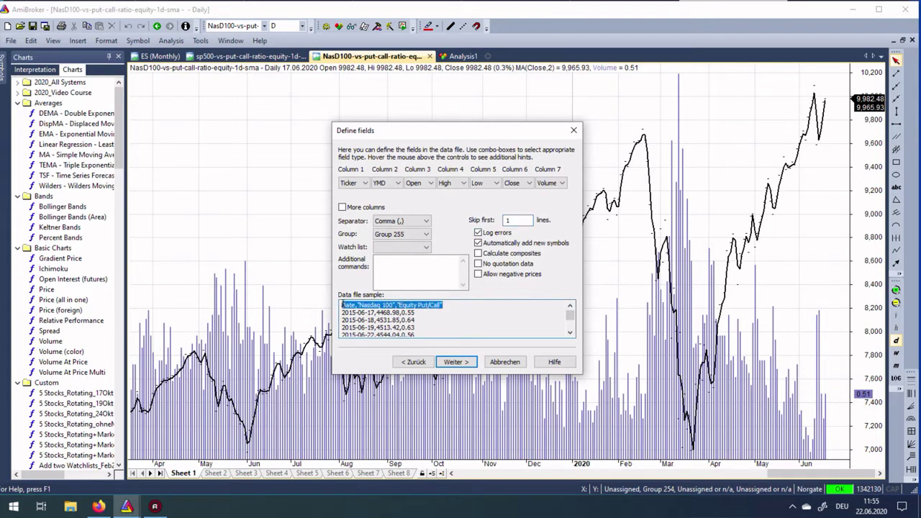
pyautogui.click(434, 306)
pyautogui.moveTo(342, 312); pyautogui.dragTo(386, 321)
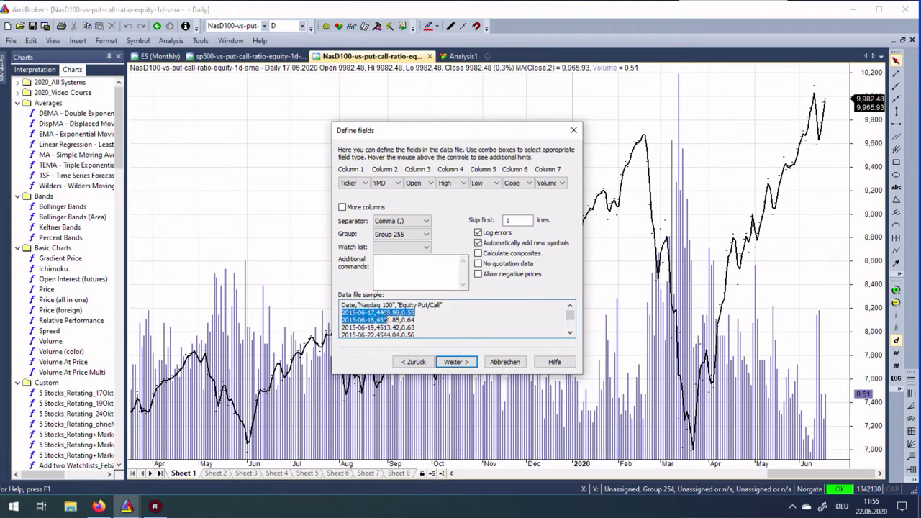
pyautogui.click(430, 324)
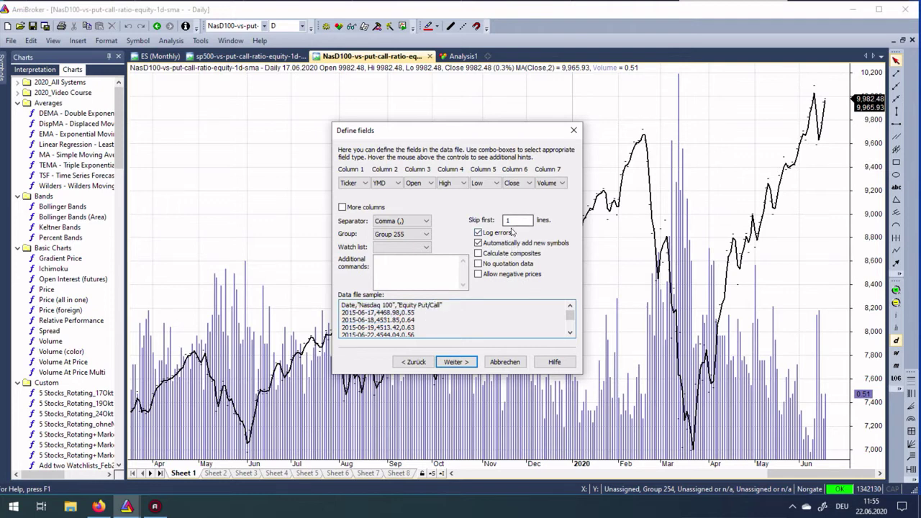
# - Map column 1 as YMD date, column 2 as Close and column 3 as Volume
pyautogui.click(367, 184)
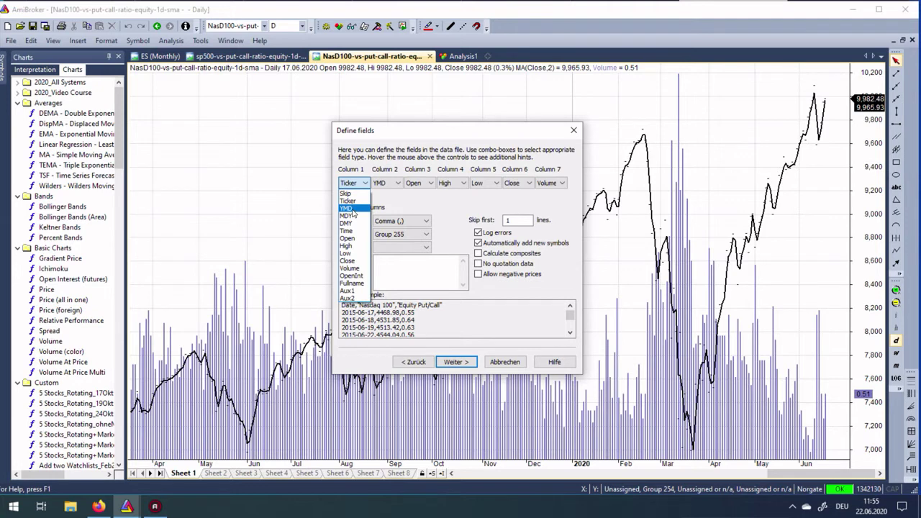
pyautogui.click(352, 208)
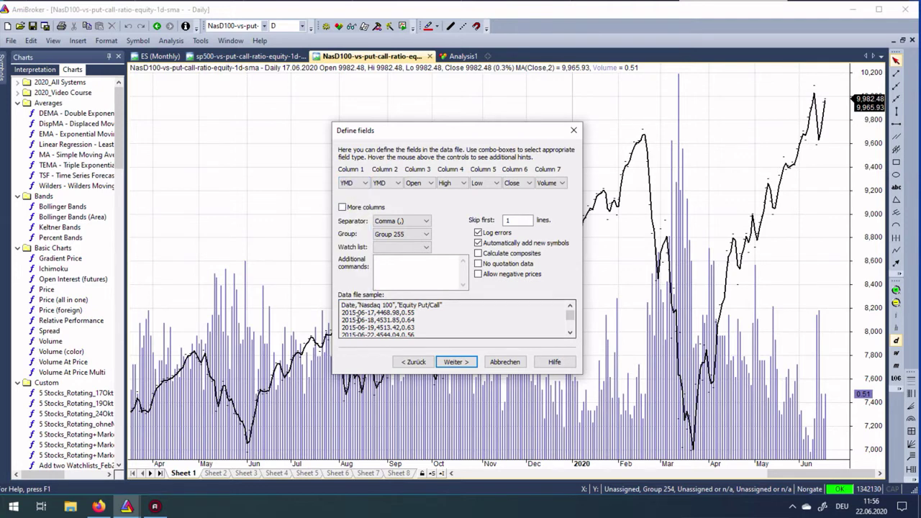
pyautogui.click(396, 184)
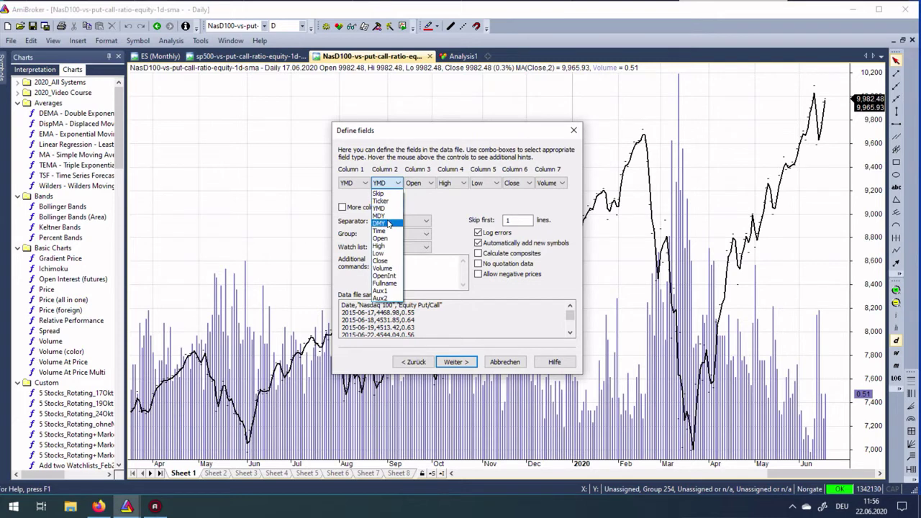
pyautogui.click(381, 261)
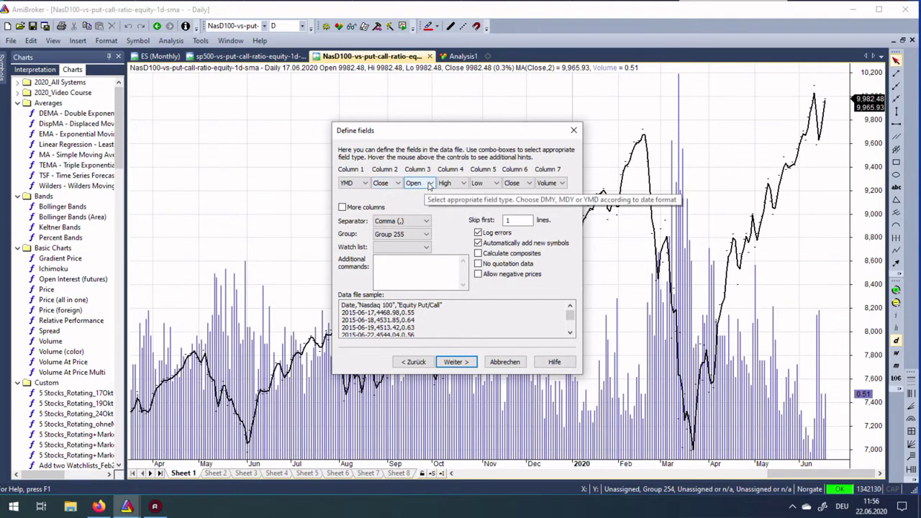
pyautogui.click(417, 184)
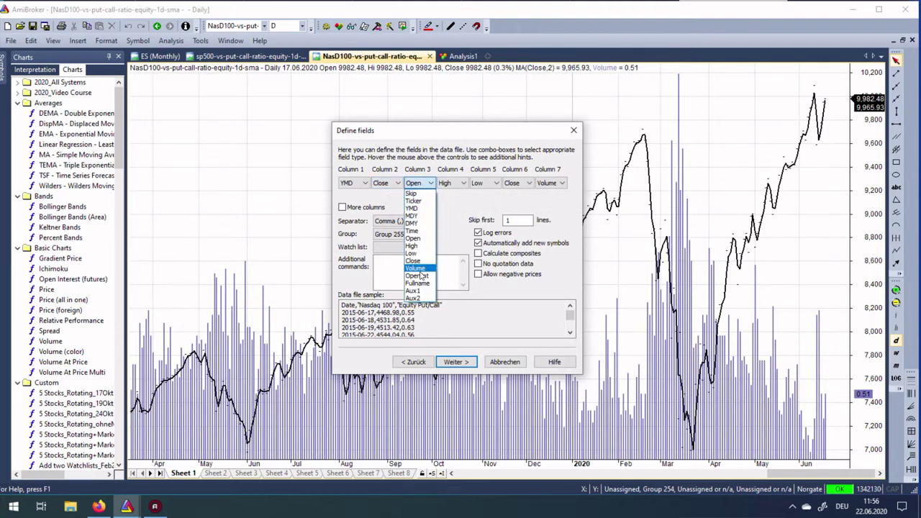
pyautogui.click(416, 268)
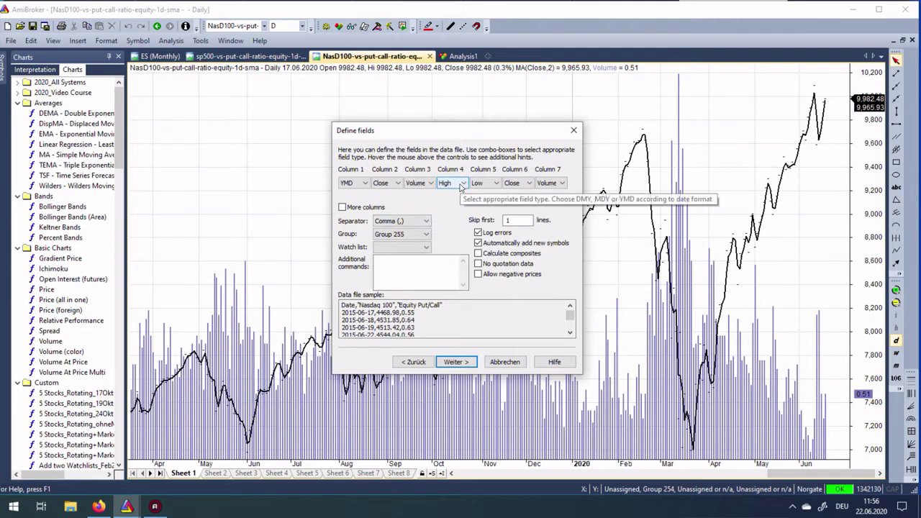
# - Set the unused columns 4 through 7 to Skip
pyautogui.click(462, 184)
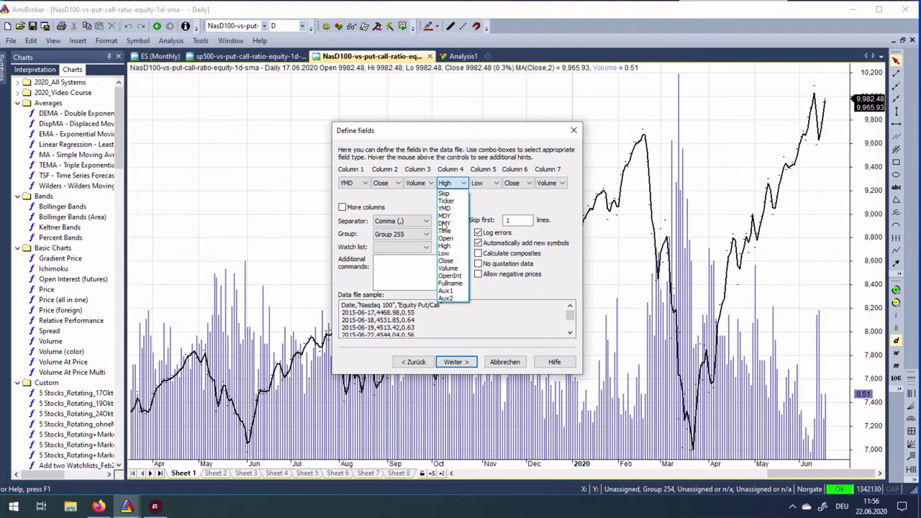
pyautogui.click(444, 193)
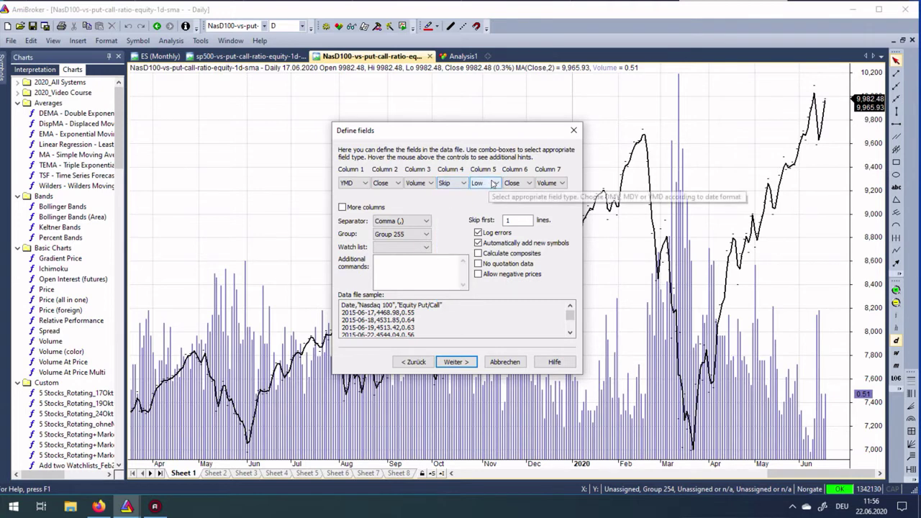
pyautogui.click(495, 183)
pyautogui.click(476, 193)
pyautogui.click(517, 183)
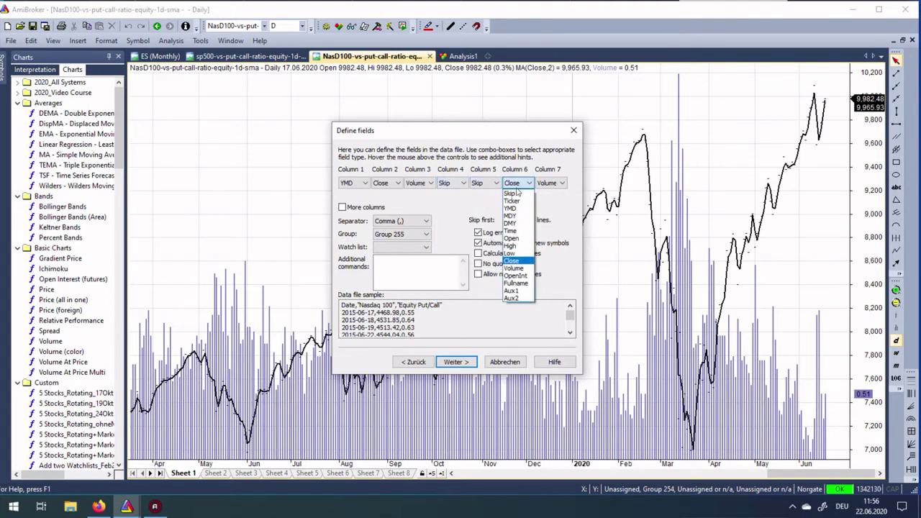
pyautogui.click(515, 185)
pyautogui.click(547, 185)
pyautogui.click(555, 194)
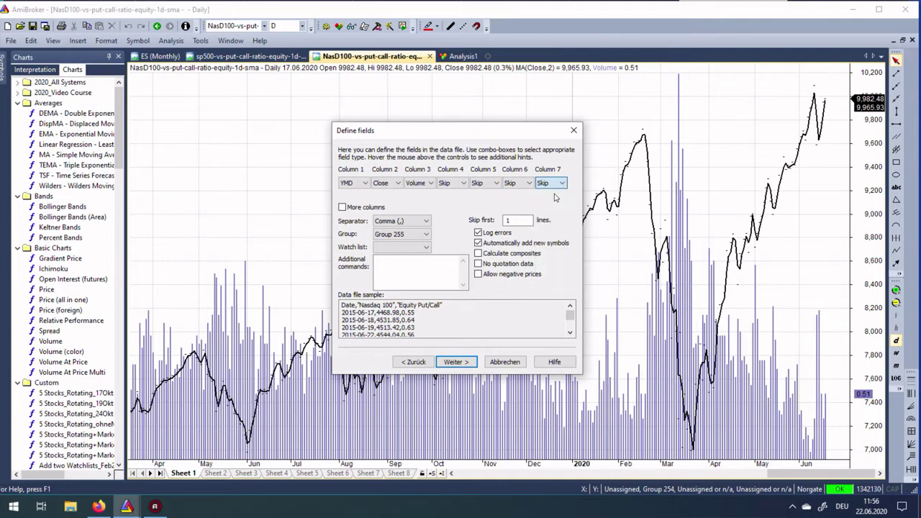
pyautogui.click(409, 247)
pyautogui.click(379, 237)
pyautogui.click(426, 246)
pyautogui.moveTo(426, 310); pyautogui.dragTo(425, 421)
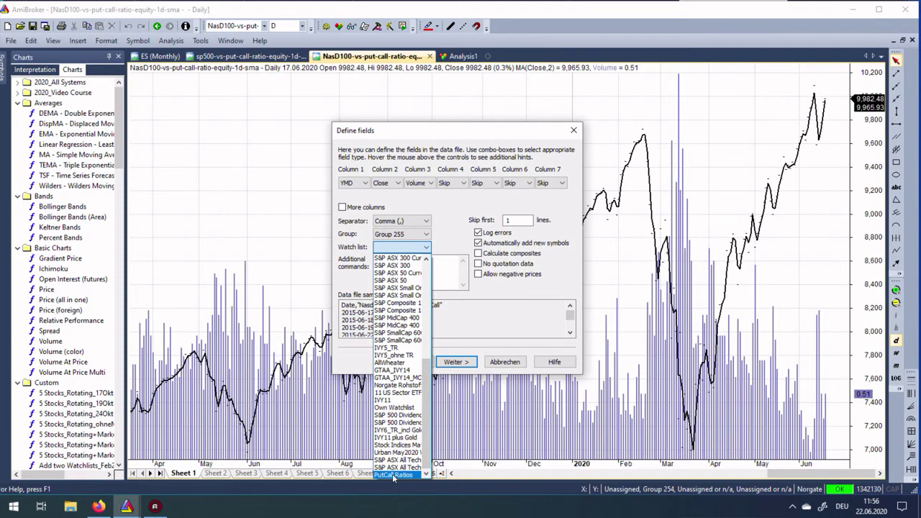
pyautogui.click(392, 473)
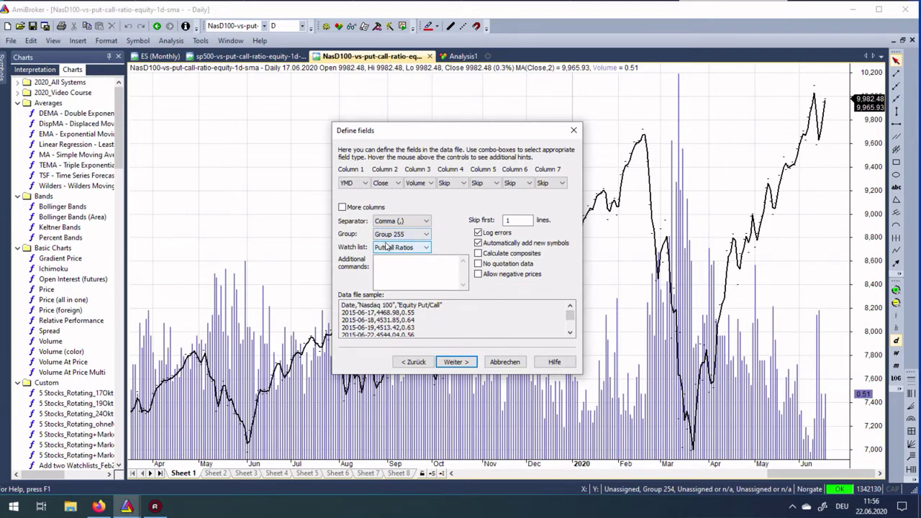
pyautogui.click(464, 366)
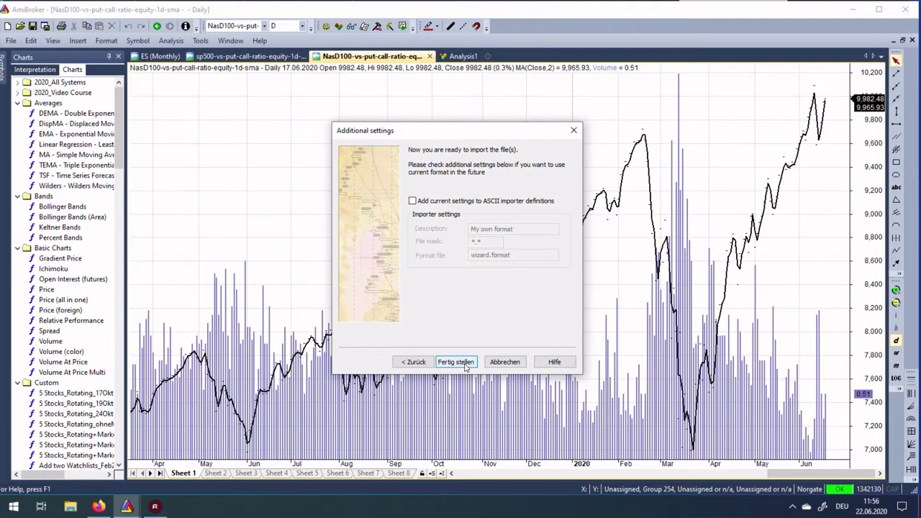
pyautogui.click(465, 366)
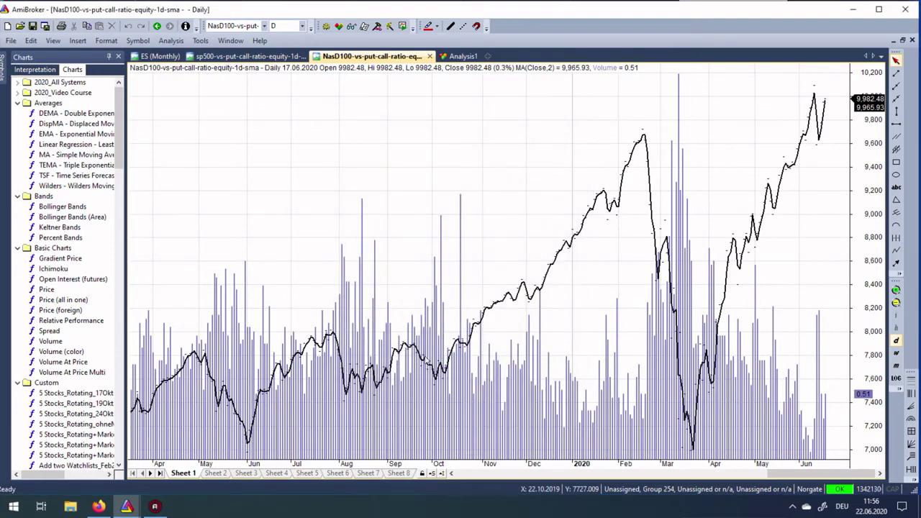
pyautogui.moveTo(5, 80)
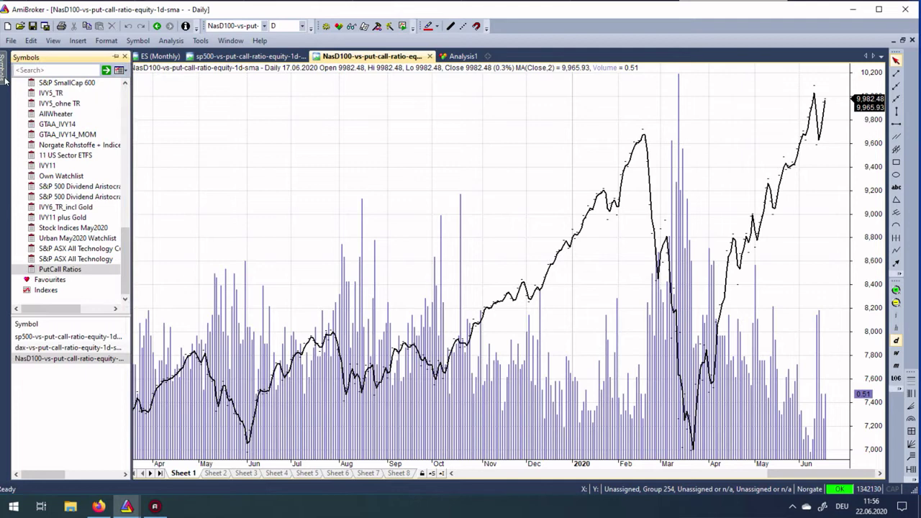
pyautogui.rightClick(70, 271)
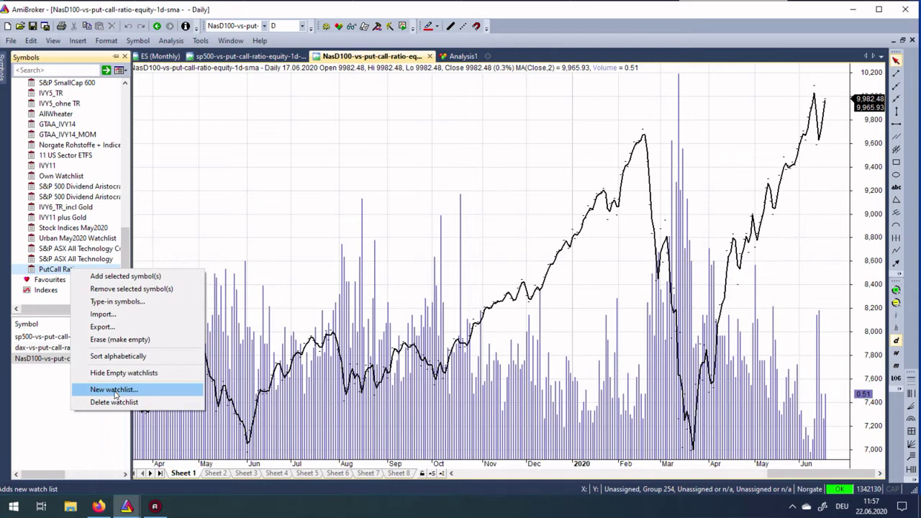
pyautogui.click(114, 389)
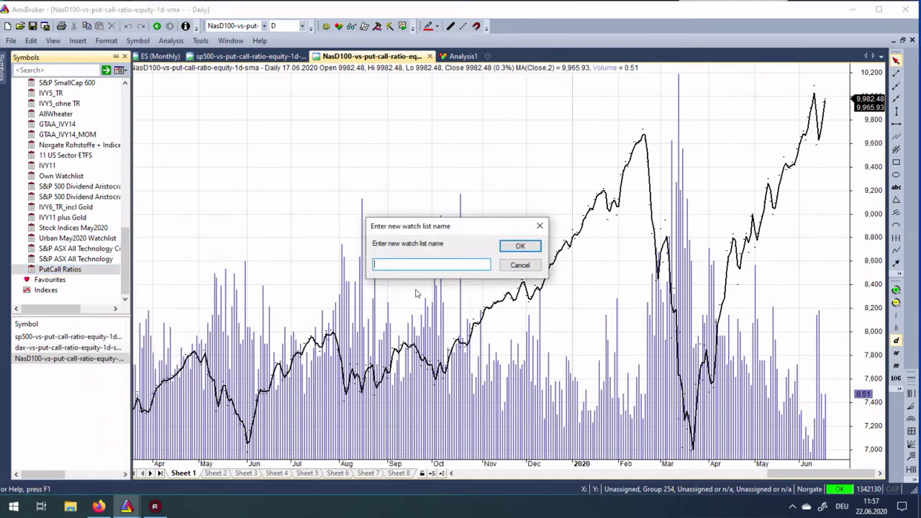
pyautogui.click(520, 265)
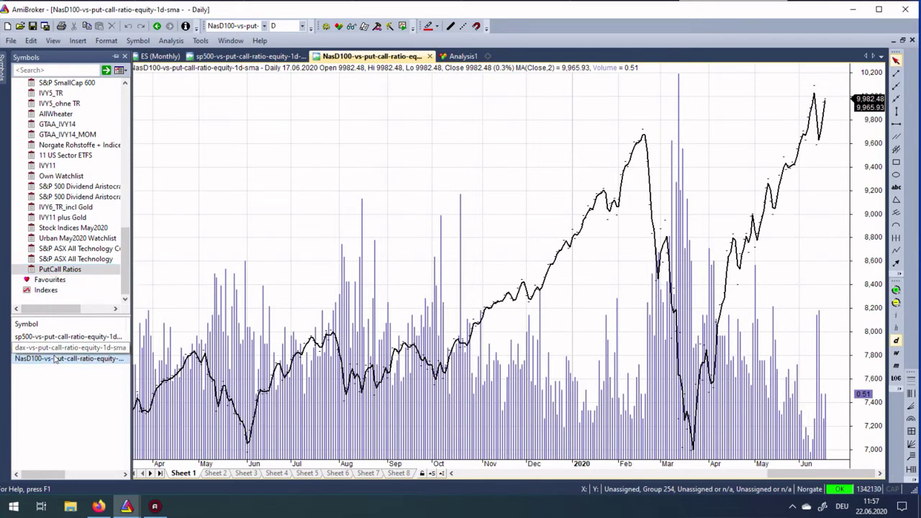
# - Show the symbols list and view the DAX and SP500 put/call ratio charts
pyautogui.hotkey('ctrl', 'r')
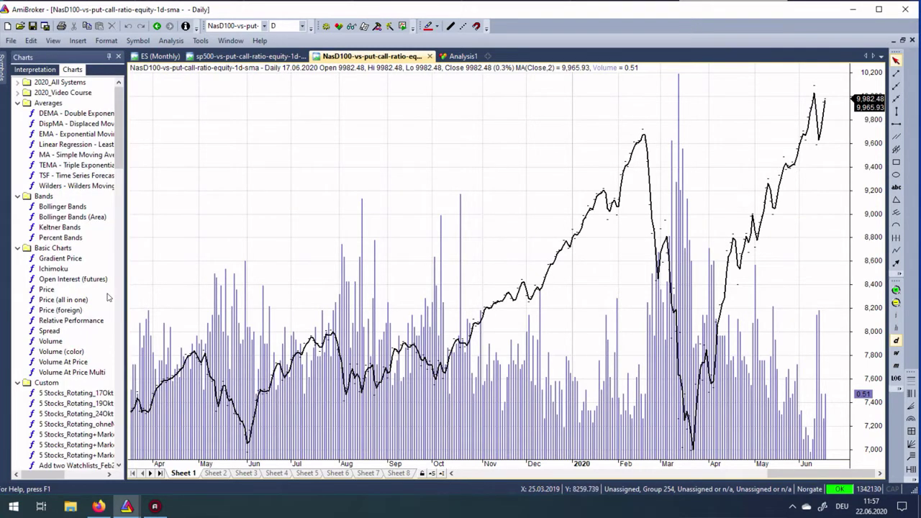
pyautogui.click(3, 69)
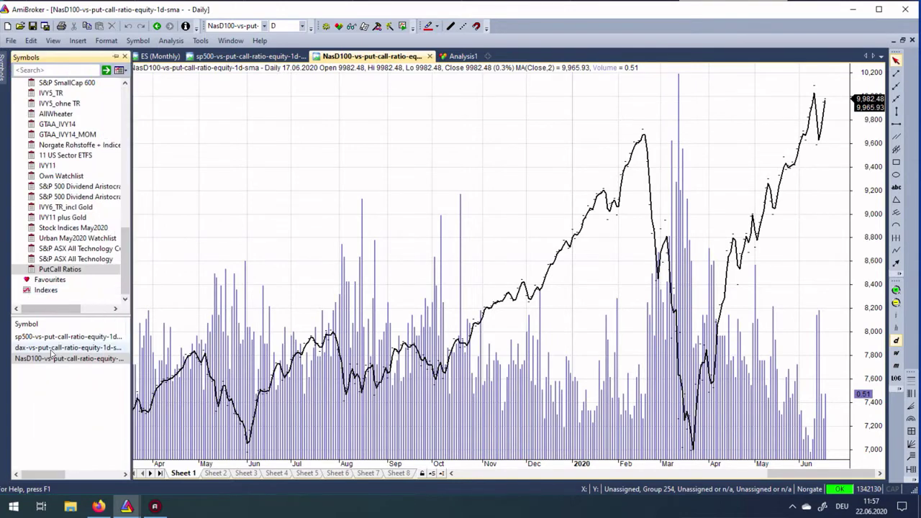
pyautogui.click(52, 348)
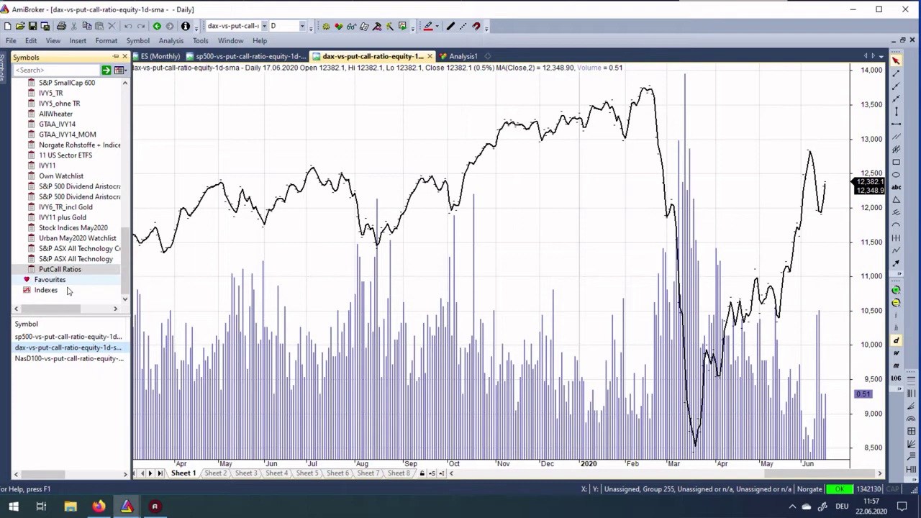
pyautogui.click(76, 337)
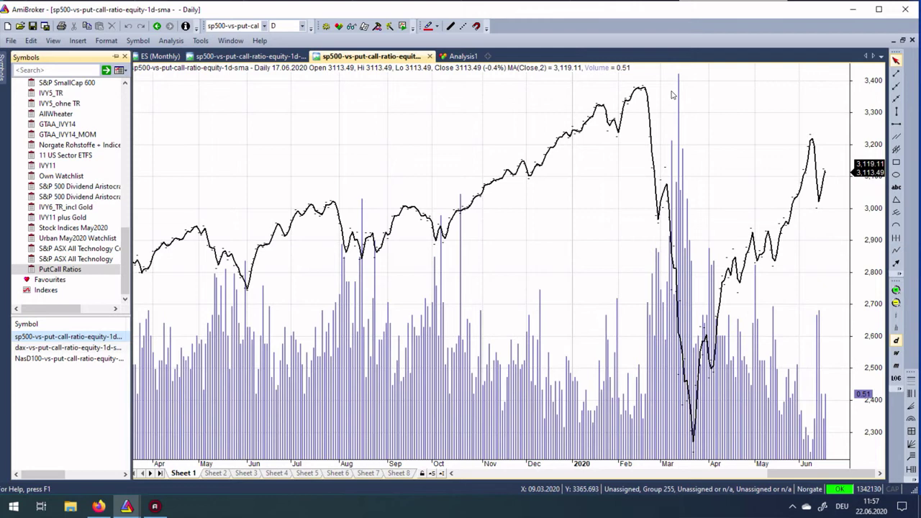
# - Return to the NasD100 put/call chart and bring up the Analysis1 backtest trade list
pyautogui.moveTo(678, 75)
pyautogui.moveTo(678, 267)
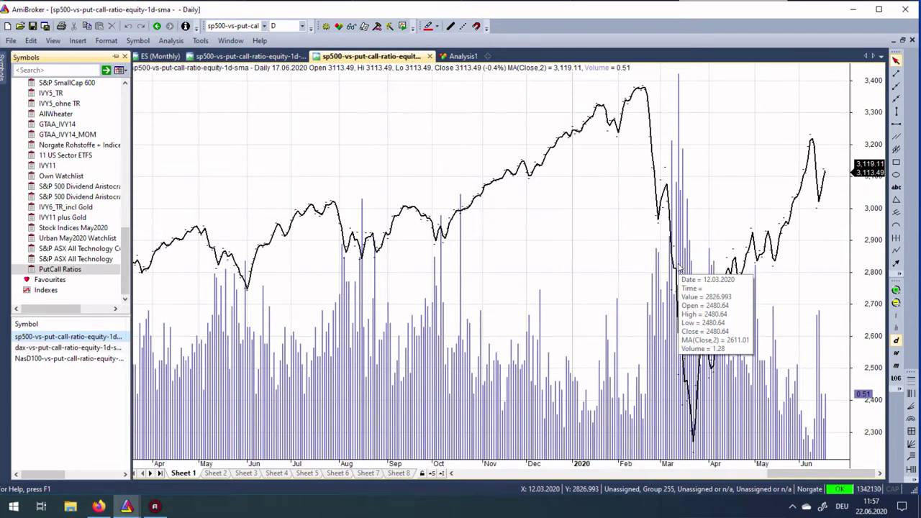
pyautogui.moveTo(612, 251)
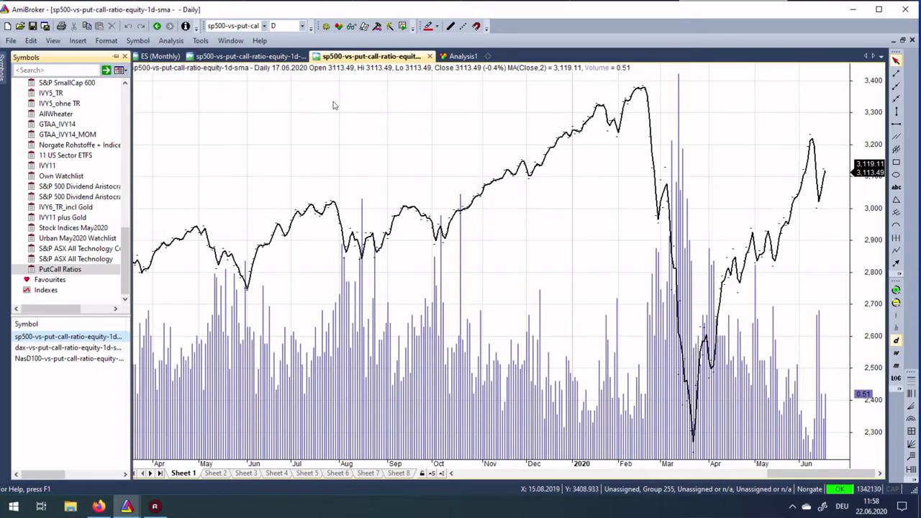
pyautogui.click(56, 358)
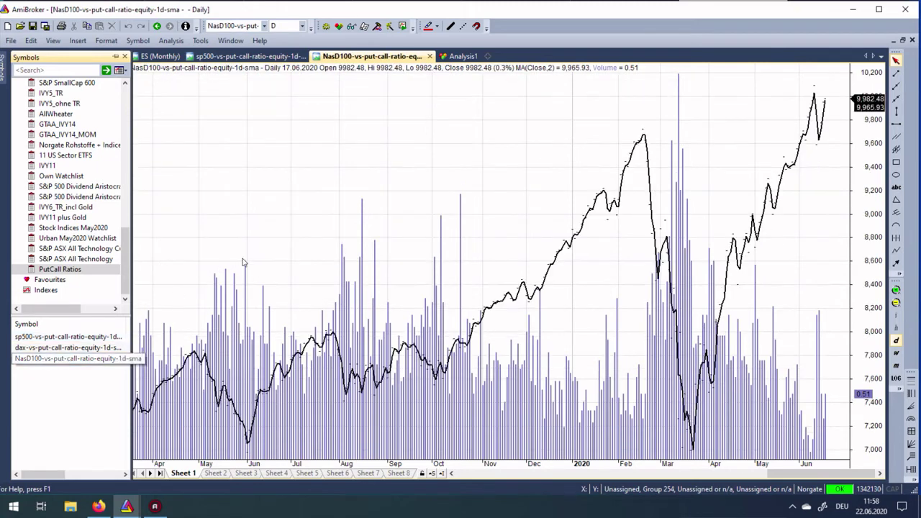
pyautogui.click(460, 58)
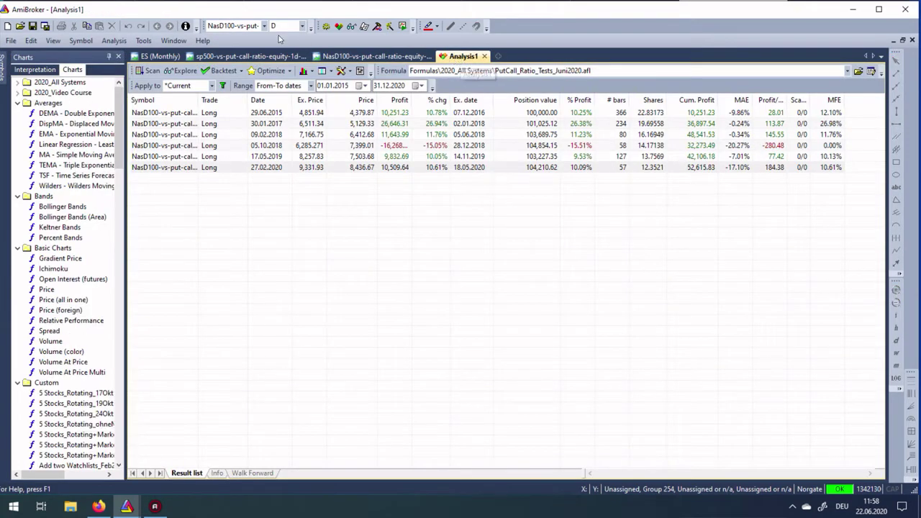
pyautogui.click(114, 41)
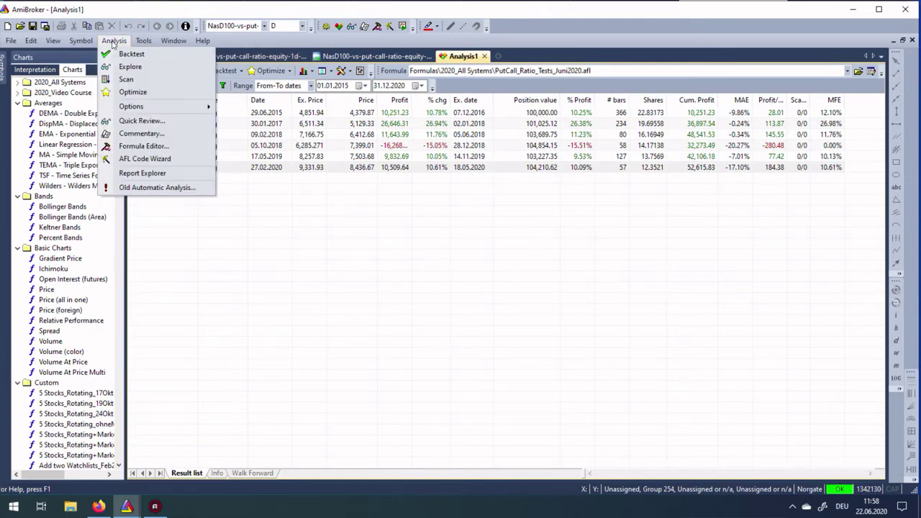
pyautogui.click(155, 148)
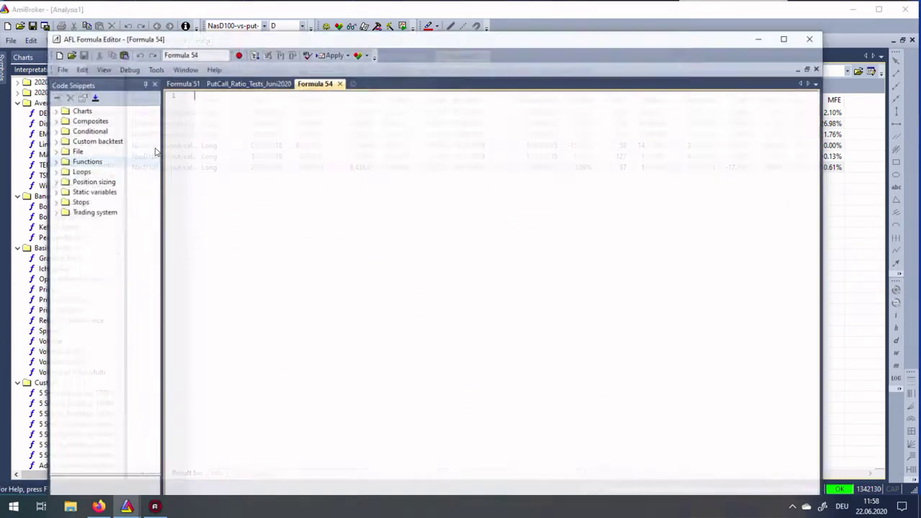
pyautogui.click(254, 71)
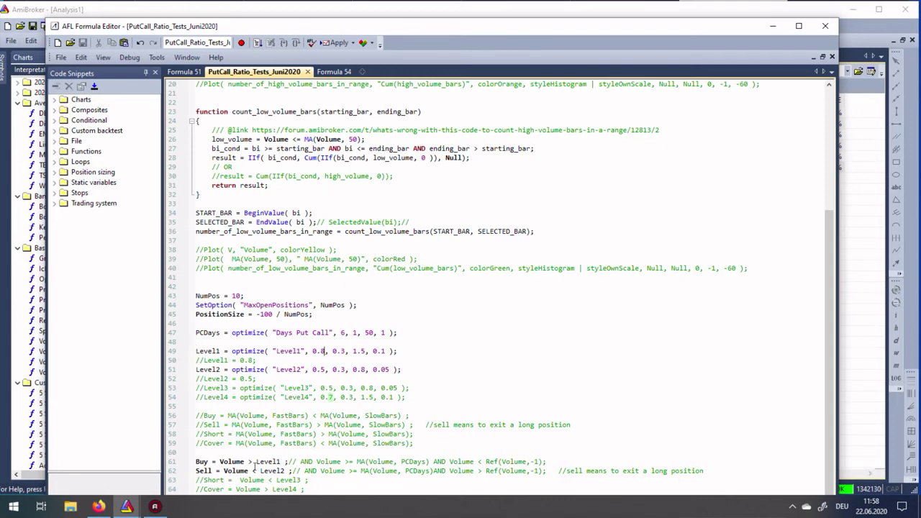
pyautogui.moveTo(288, 471); pyautogui.dragTo(183, 350)
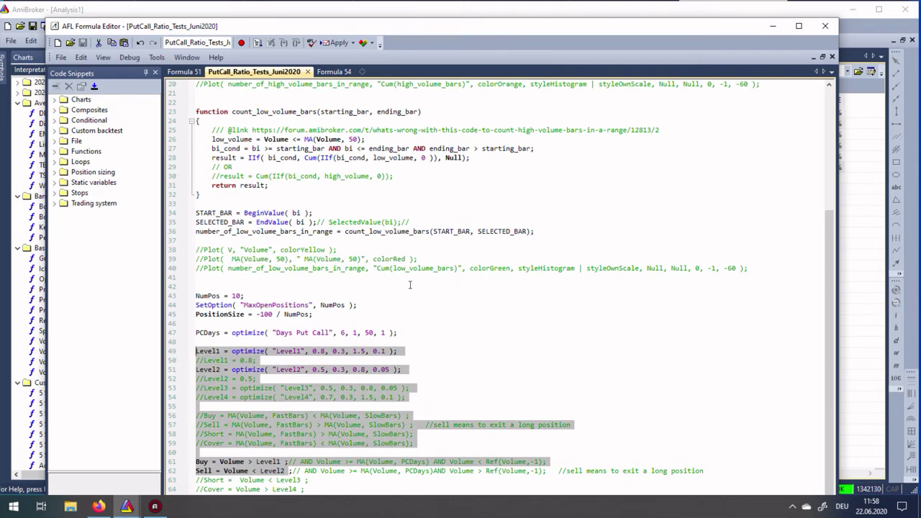
pyautogui.click(466, 334)
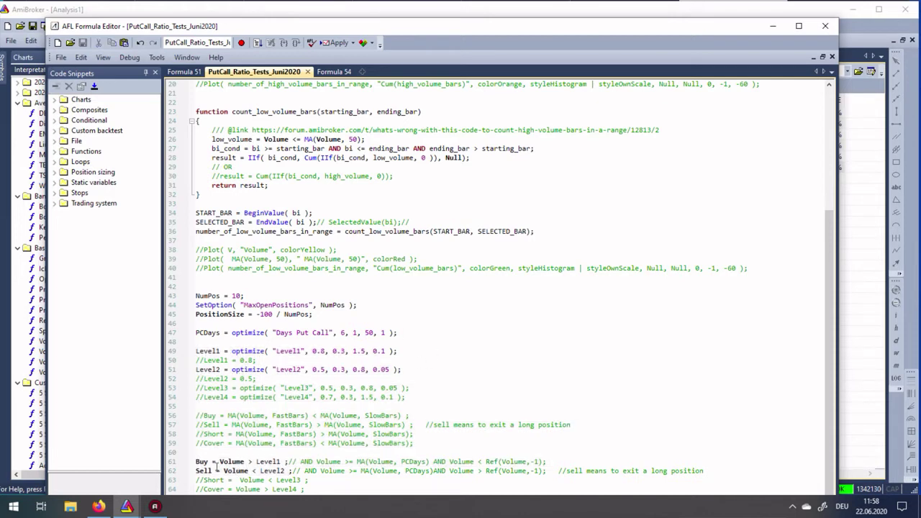
pyautogui.moveTo(197, 463); pyautogui.dragTo(248, 466)
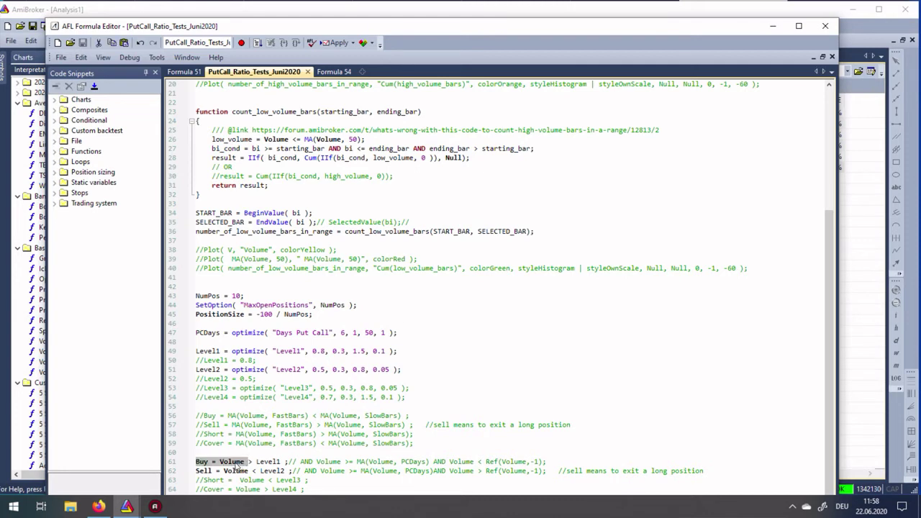
pyautogui.click(234, 464)
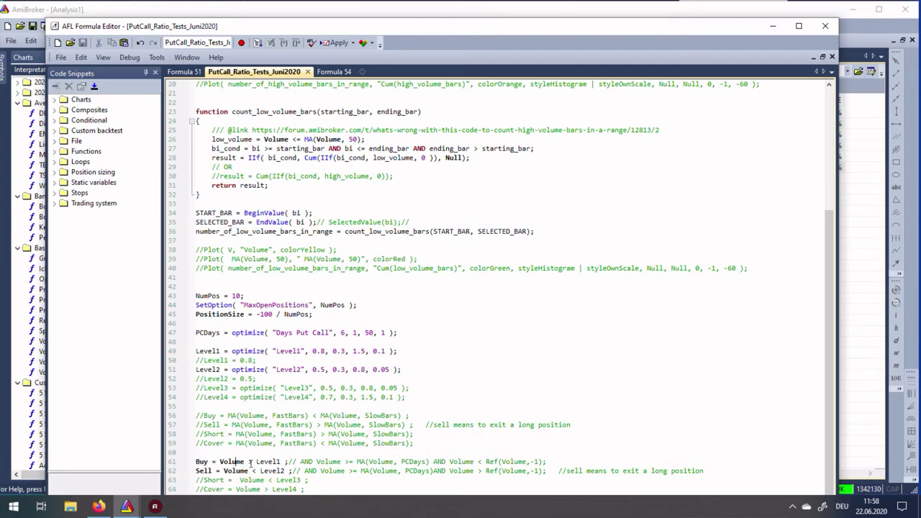
pyautogui.doubleClick(253, 462)
pyautogui.write('>')
pyautogui.moveTo(257, 461); pyautogui.dragTo(281, 461)
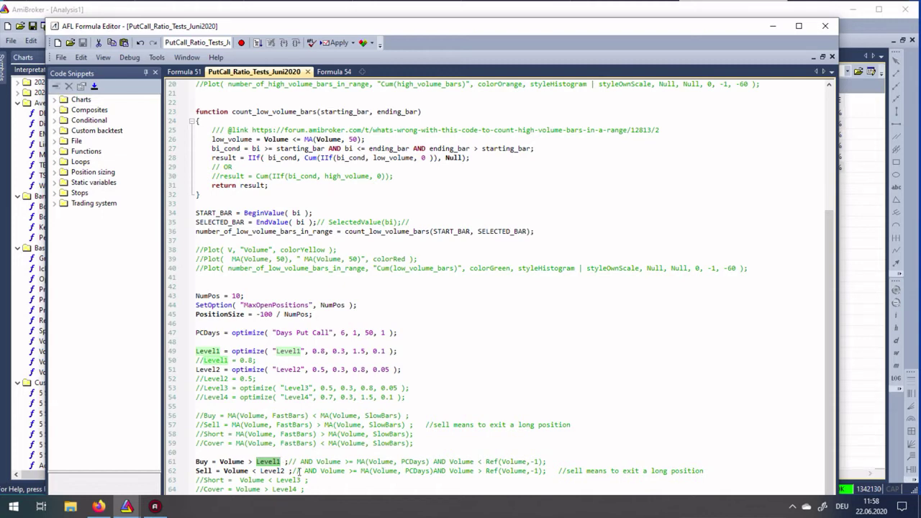
pyautogui.click(267, 461)
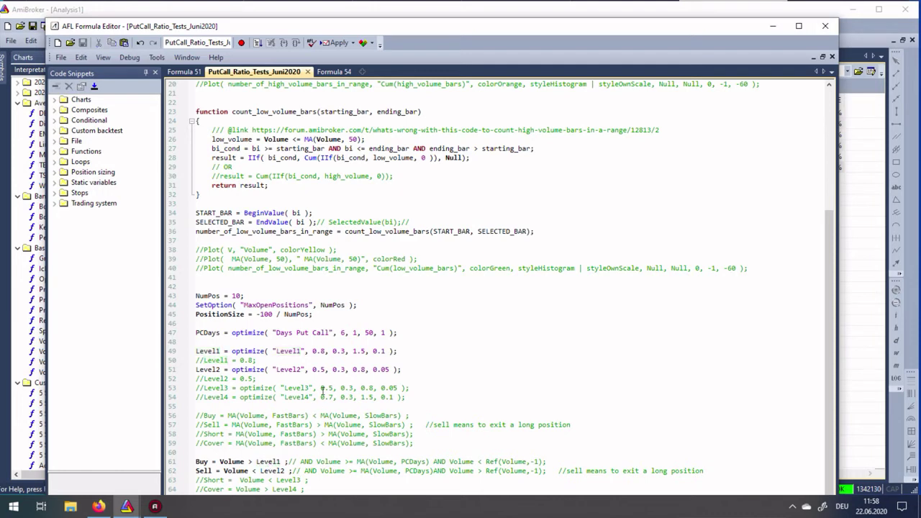
pyautogui.moveTo(311, 351); pyautogui.dragTo(325, 350)
pyautogui.moveTo(256, 461); pyautogui.dragTo(281, 461)
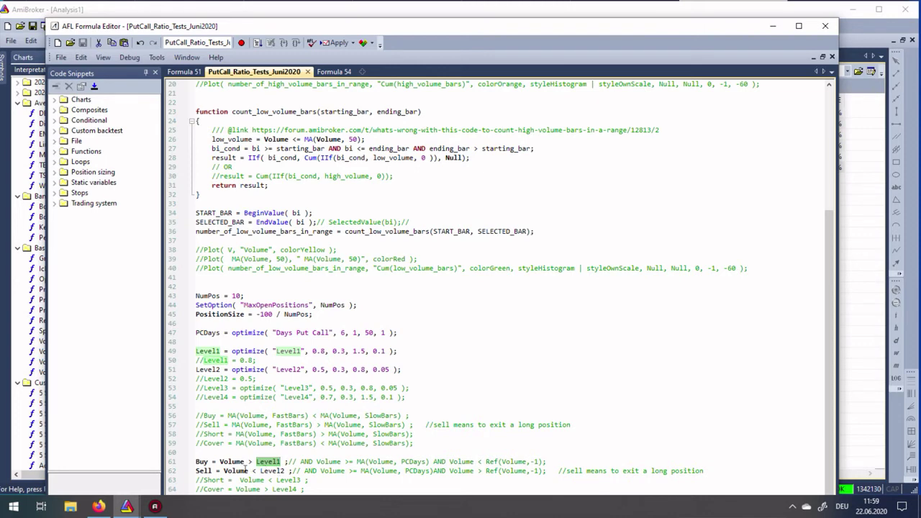
pyautogui.click(255, 470)
pyautogui.moveTo(258, 471); pyautogui.dragTo(285, 470)
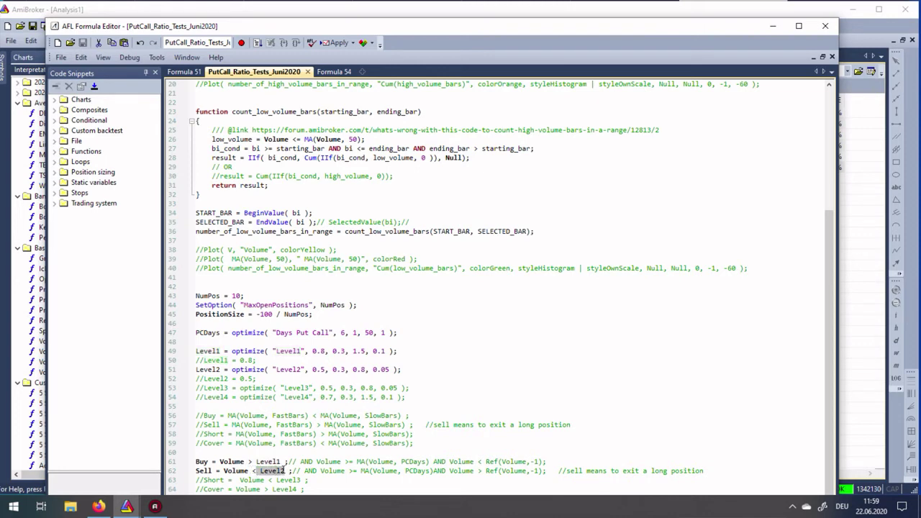
pyautogui.moveTo(313, 369); pyautogui.dragTo(325, 369)
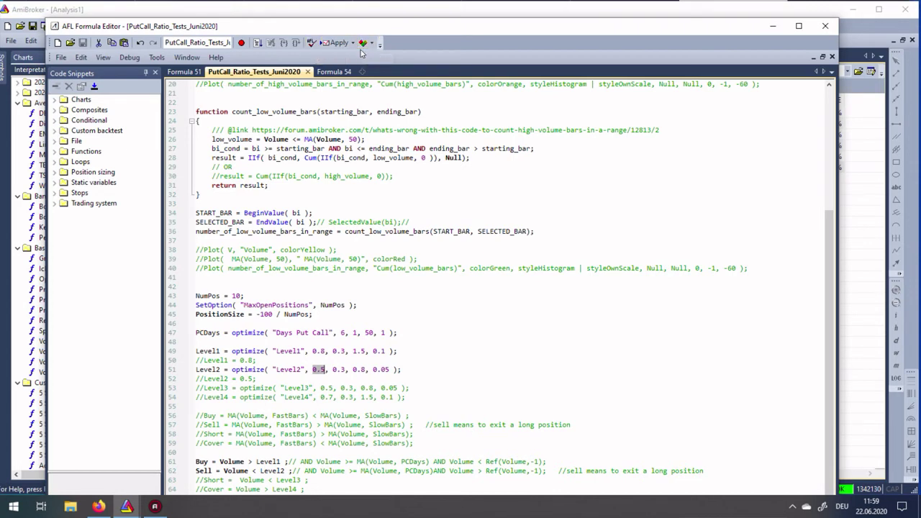
# - Change the analysis start date to 01.06.2015, then review and confirm the Backtester settings
pyautogui.click(773, 26)
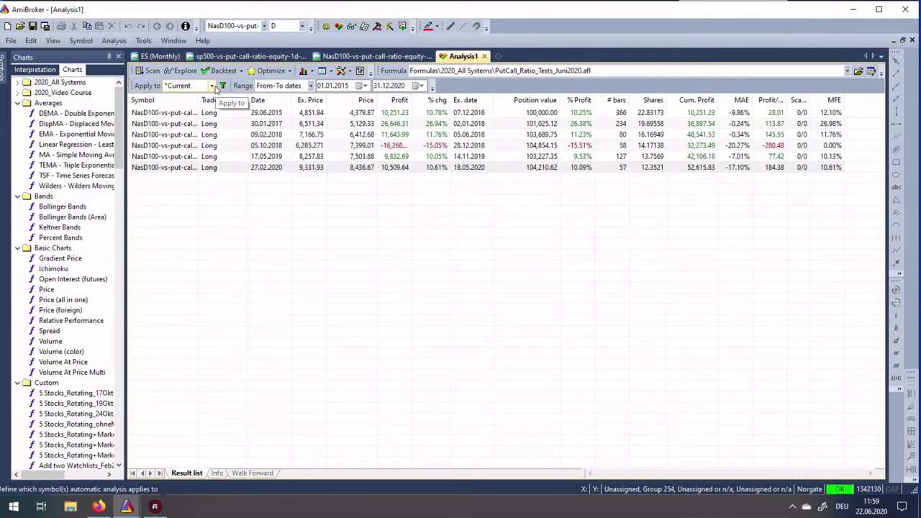
pyautogui.click(2, 79)
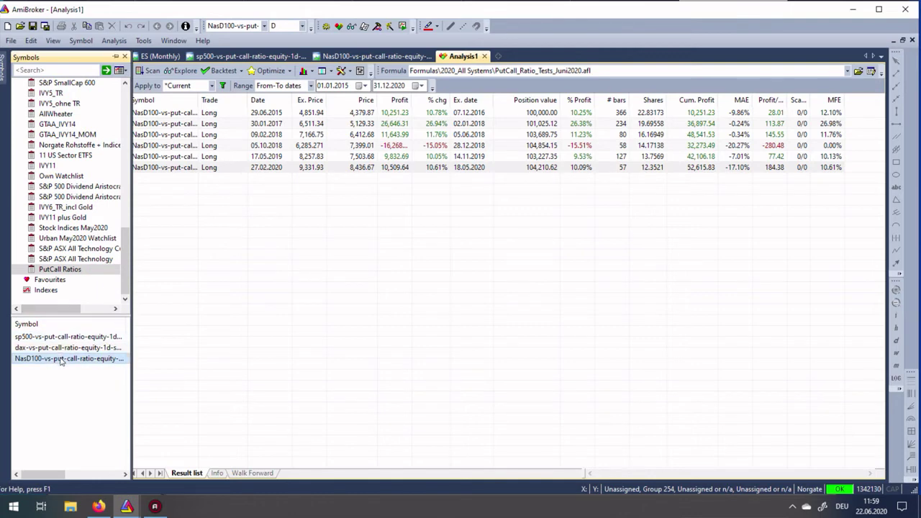
pyautogui.click(334, 86)
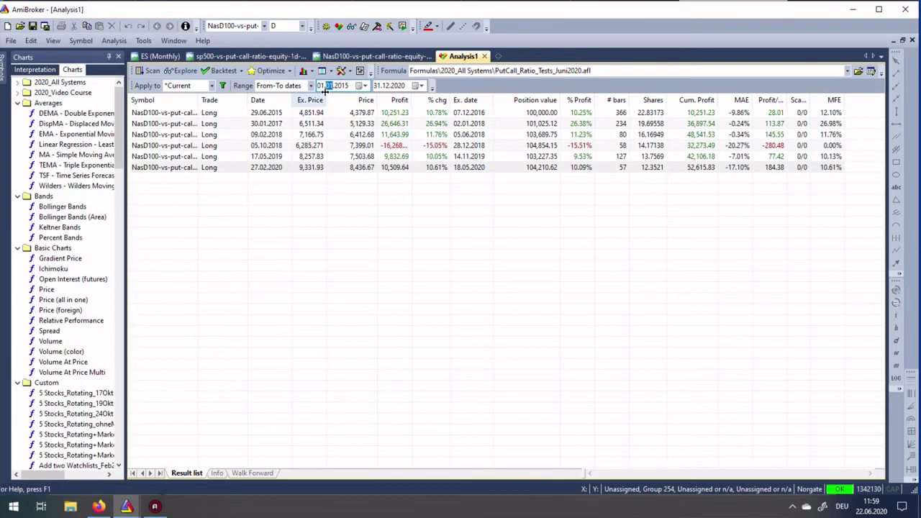
pyautogui.click(282, 125)
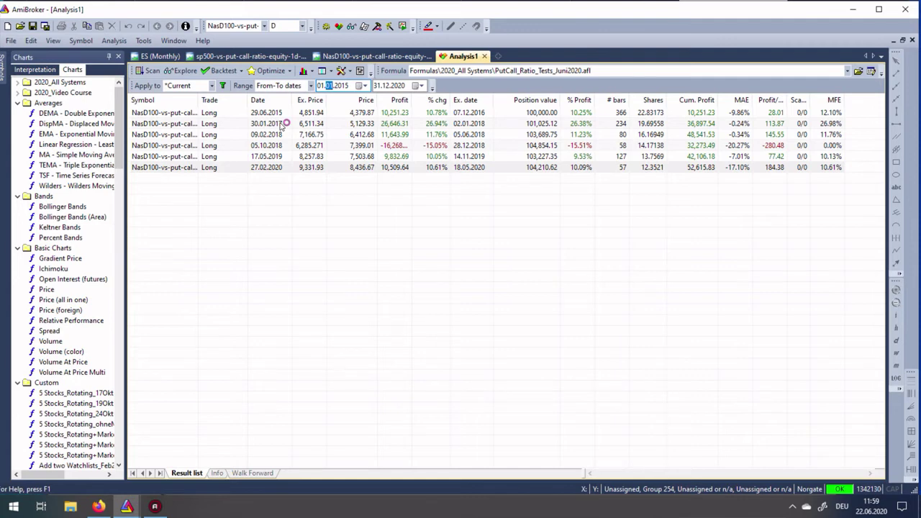
pyautogui.write('0')
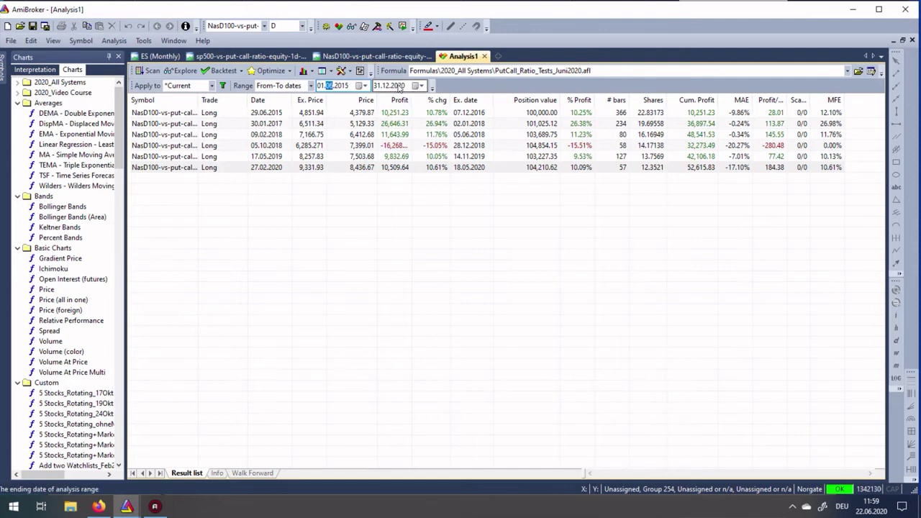
pyautogui.click(341, 71)
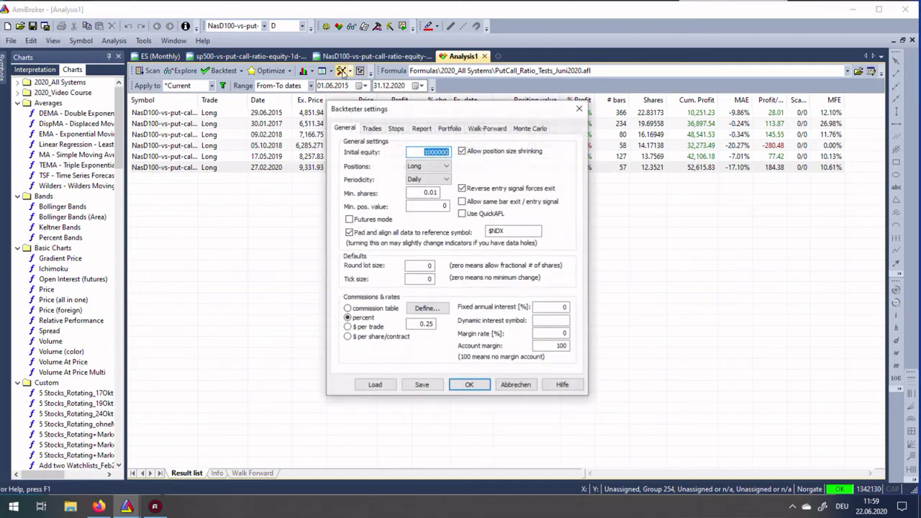
pyautogui.click(466, 386)
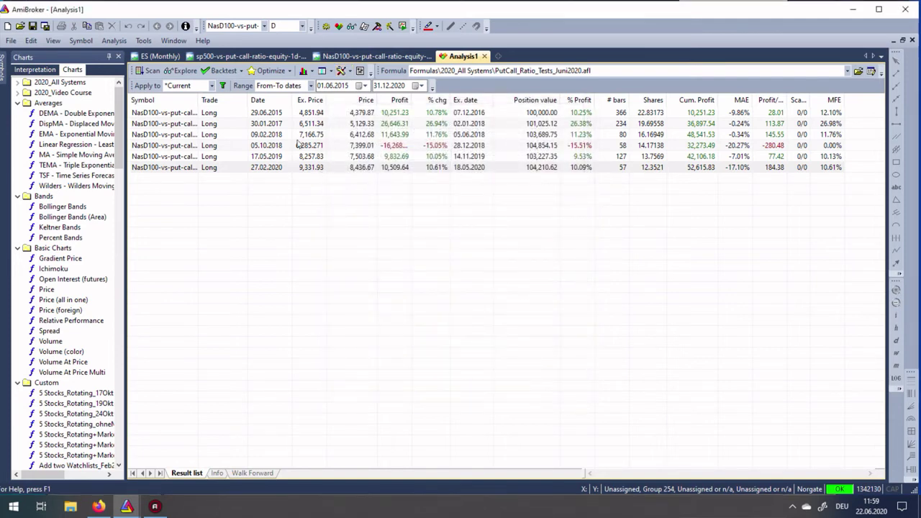
# - Rerun the backtest and check the report's Portfolio Equity chart, ending near 1,052,616
pyautogui.click(223, 72)
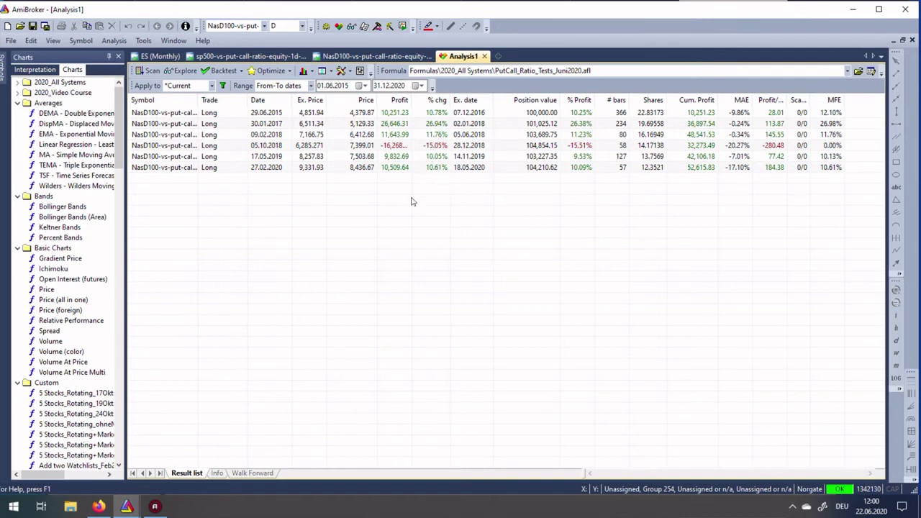
pyautogui.click(323, 72)
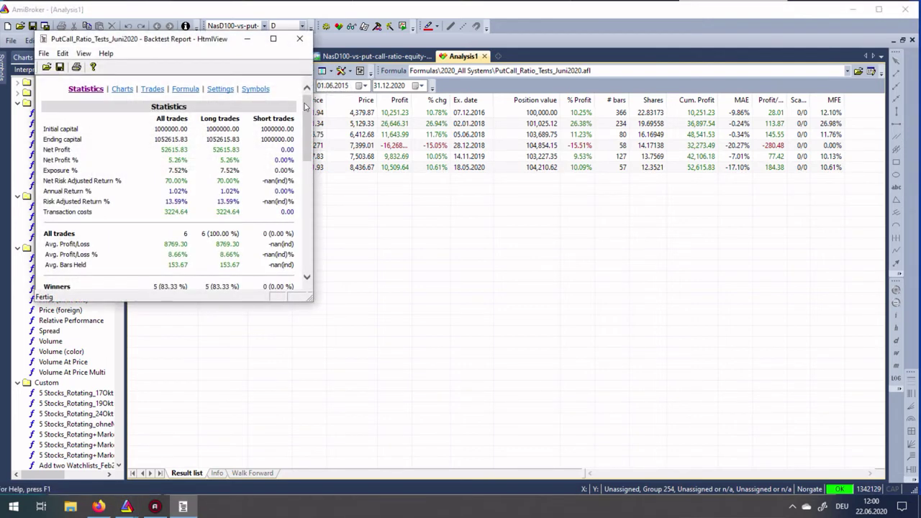
pyautogui.click(124, 89)
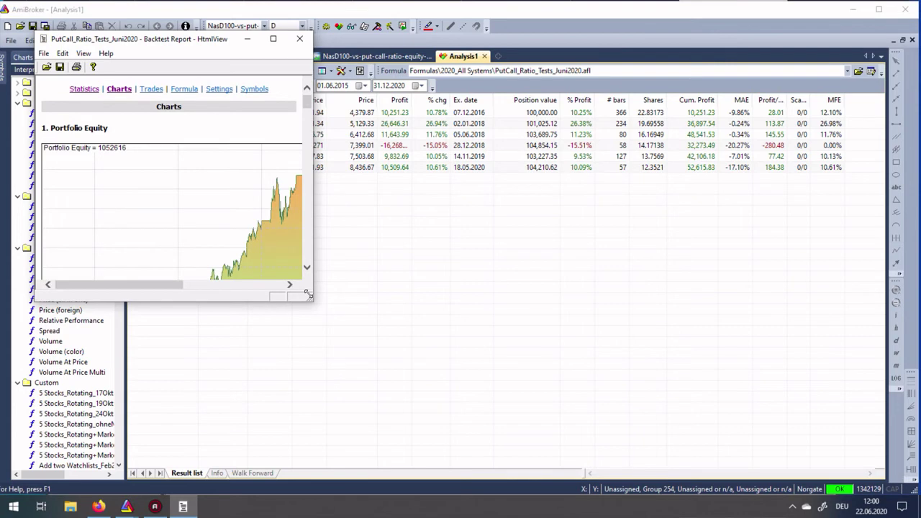
pyautogui.moveTo(310, 296); pyautogui.dragTo(559, 456)
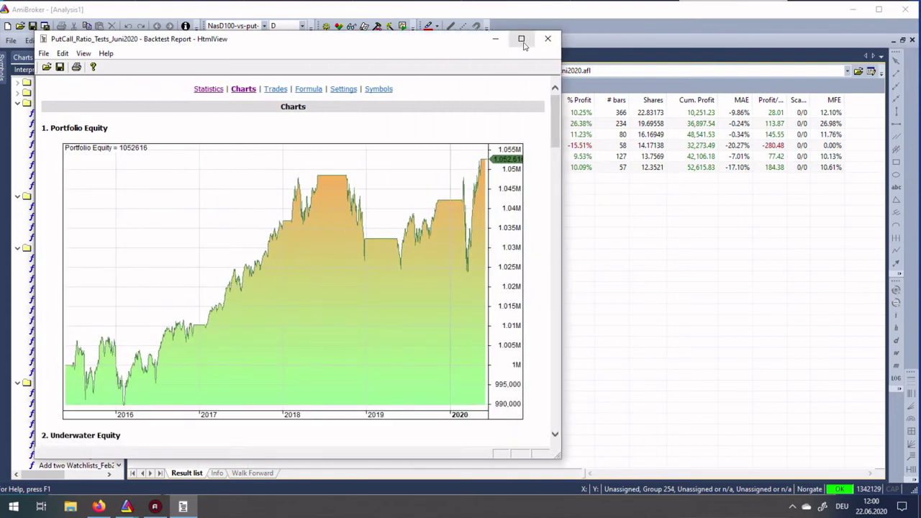
pyautogui.click(546, 41)
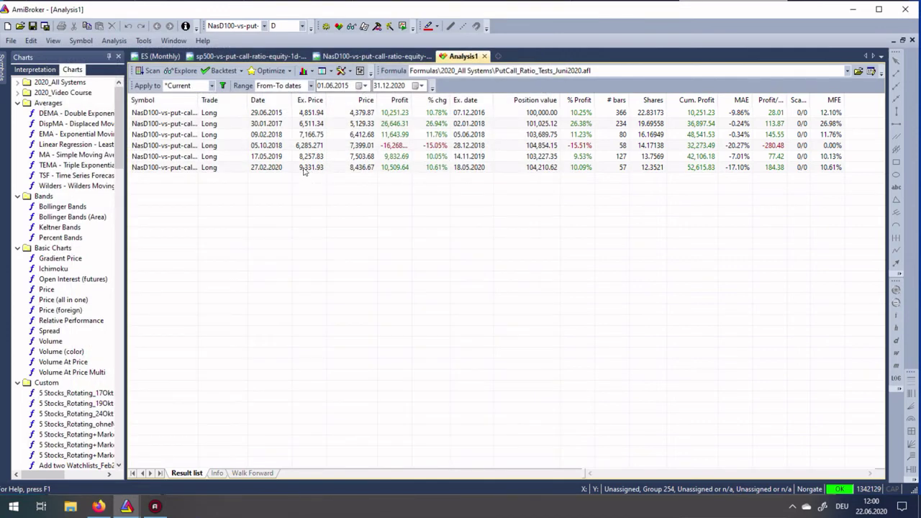
# - Show arrows for actual trades and set the NasD100 chart's Show trading arrows option to Yes
pyautogui.rightClick(303, 169)
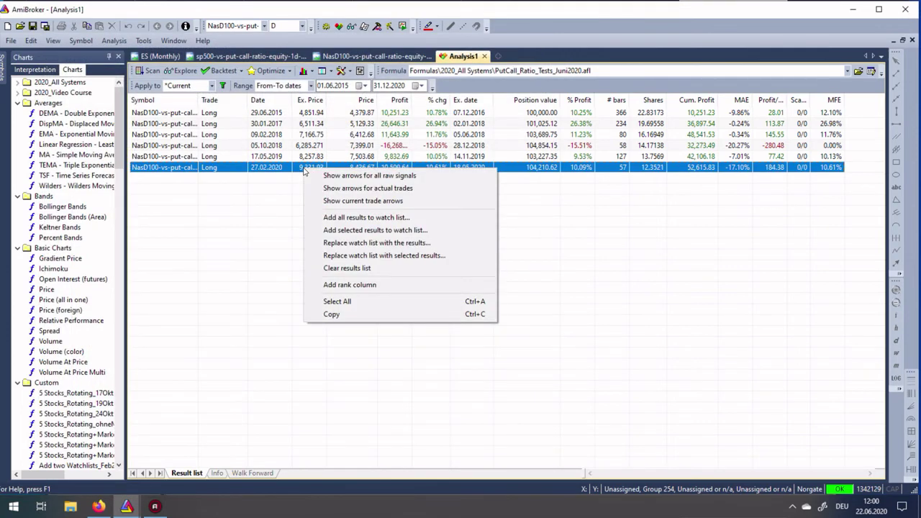
pyautogui.click(351, 189)
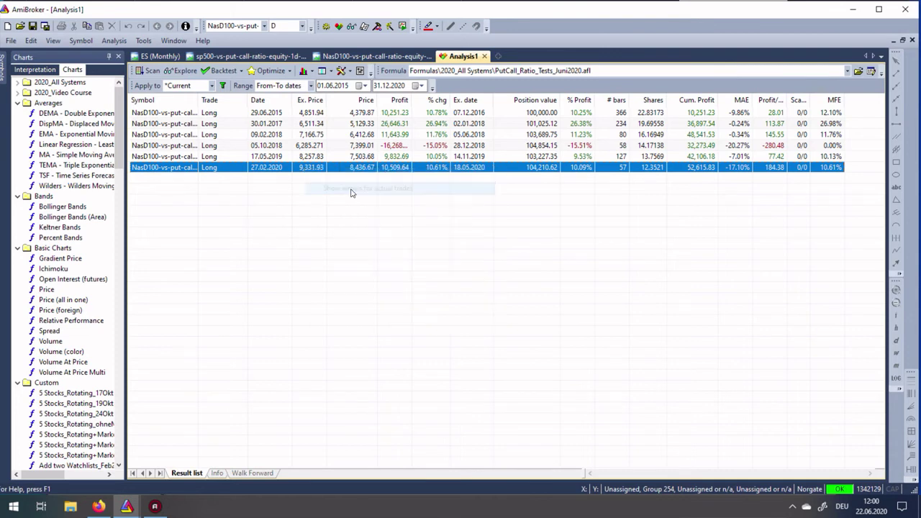
pyautogui.click(386, 59)
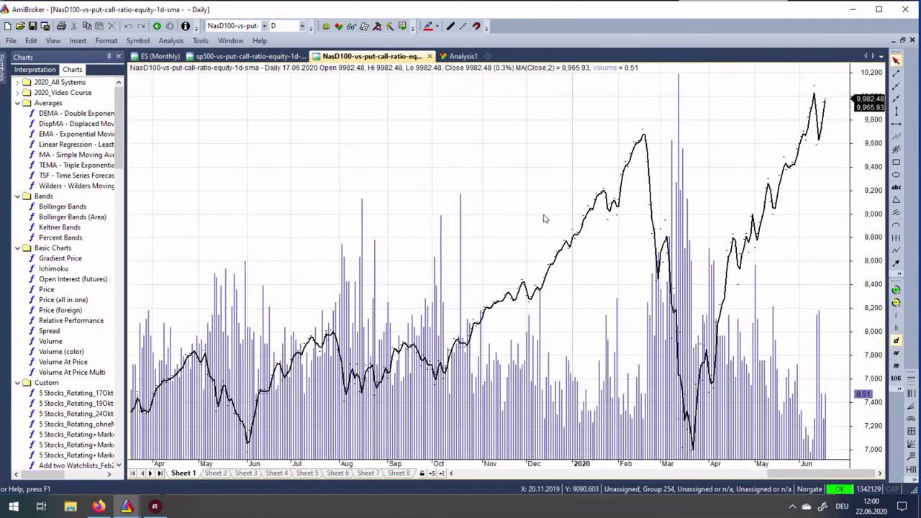
pyautogui.rightClick(501, 144)
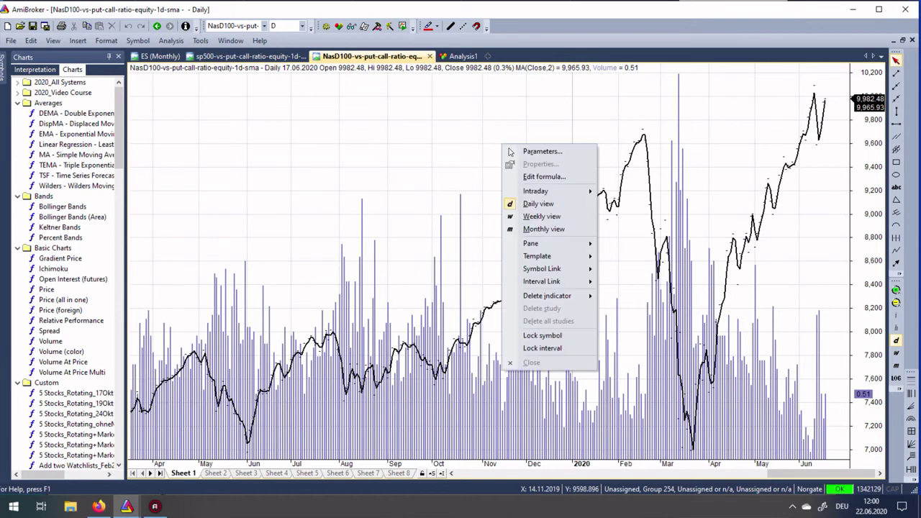
pyautogui.click(532, 151)
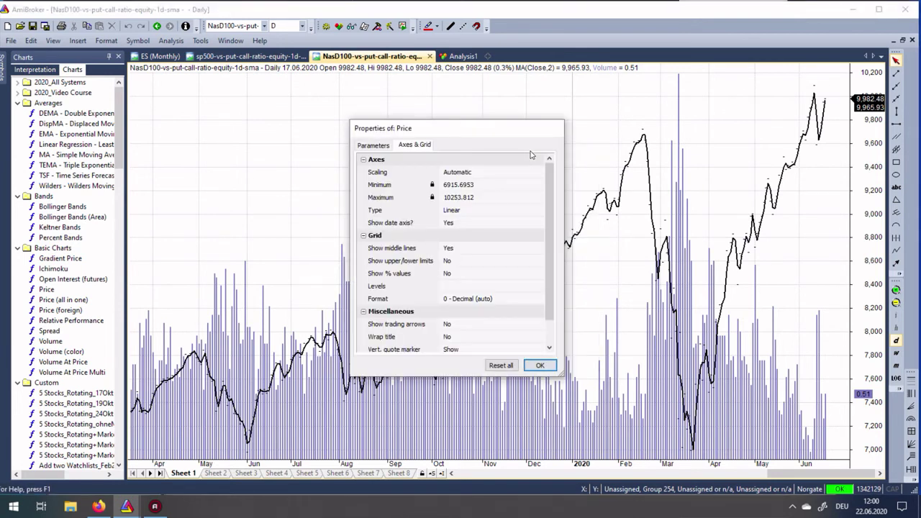
pyautogui.click(503, 324)
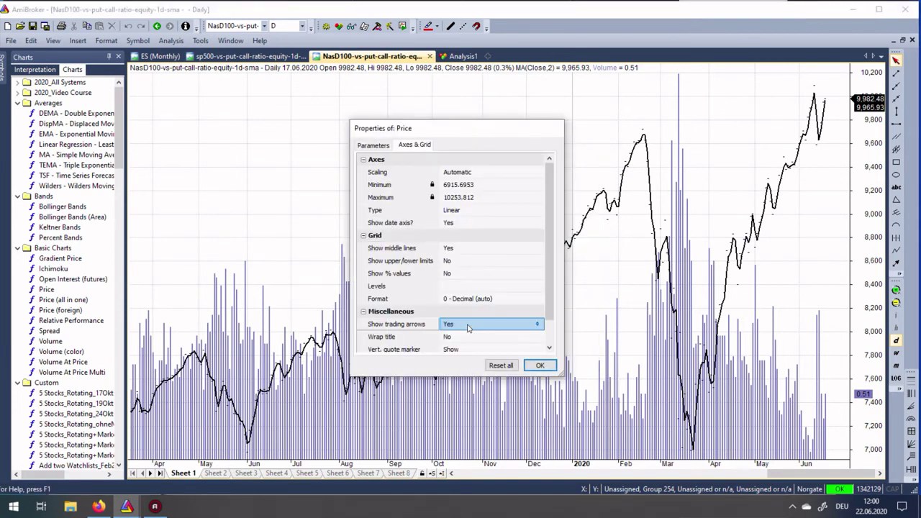
pyautogui.click(539, 366)
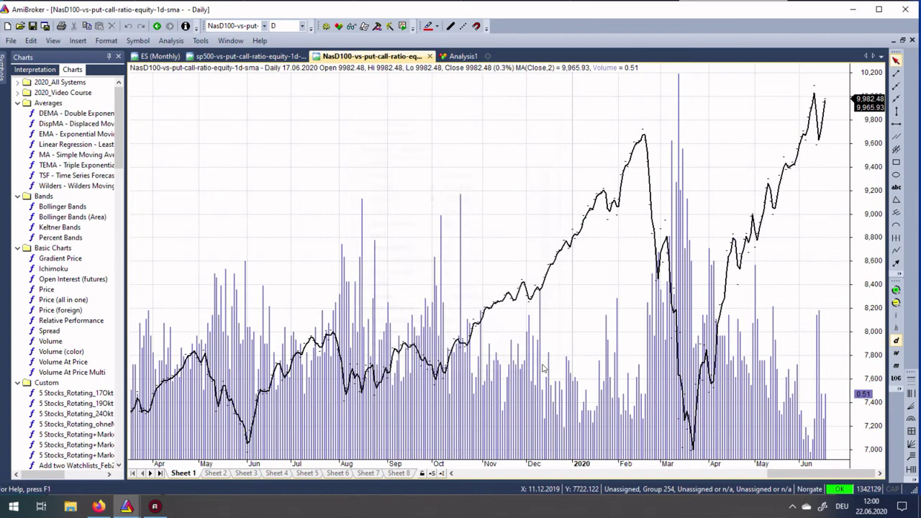
# - Show actual-trade arrows for the 27.02.2020 trade on the NasD100 chart
pyautogui.click(463, 56)
pyautogui.rightClick(432, 167)
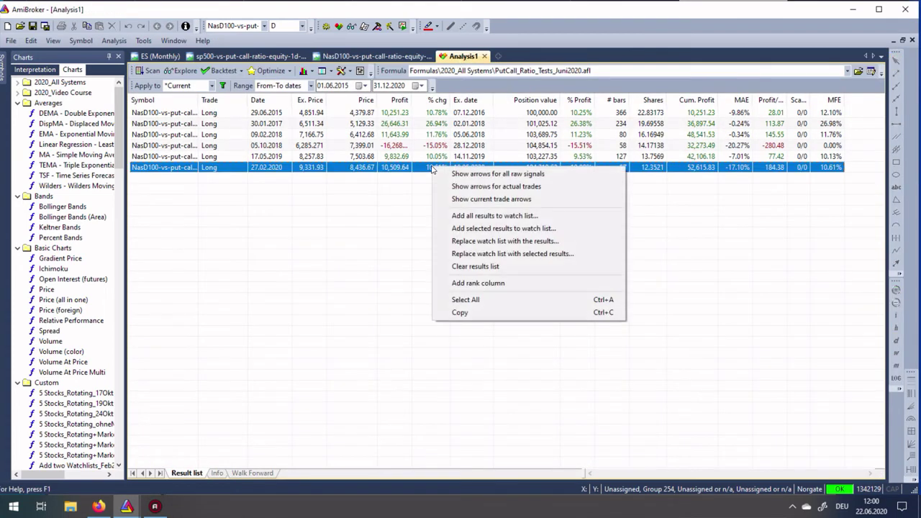
pyautogui.click(471, 185)
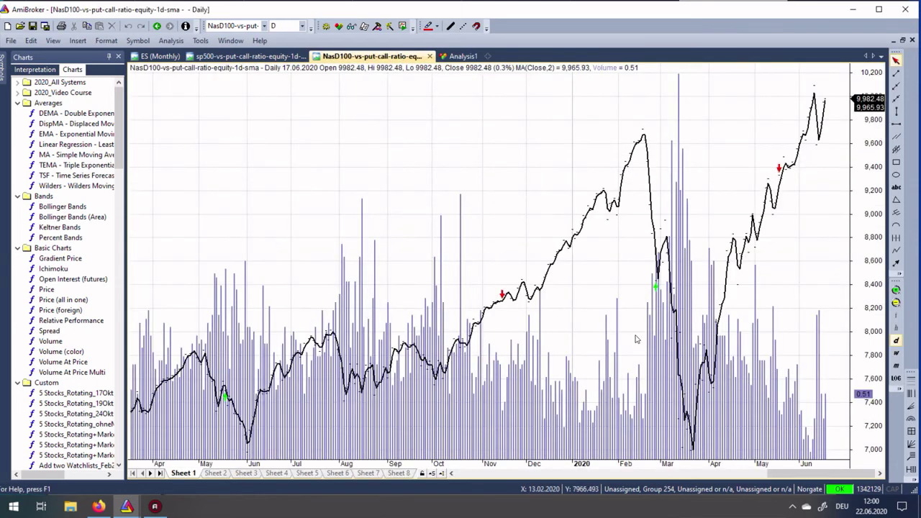
pyautogui.moveTo(682, 408)
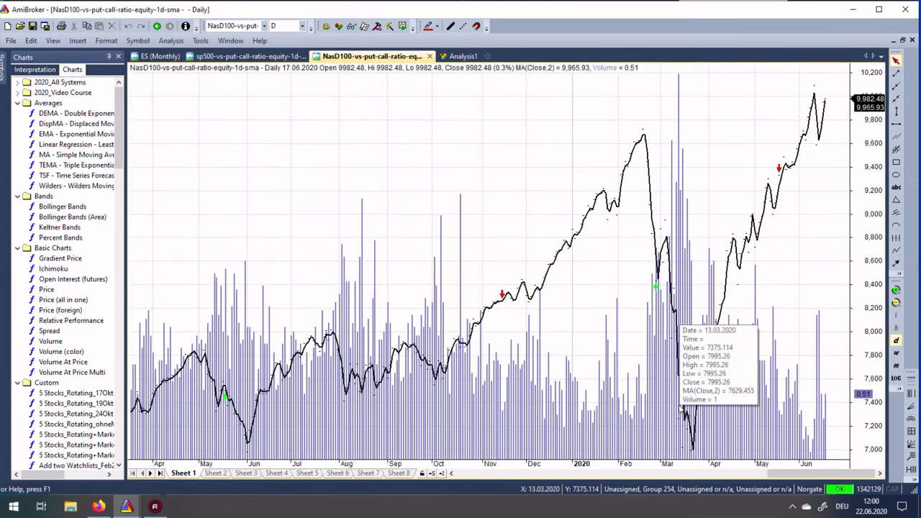
pyautogui.moveTo(655, 288)
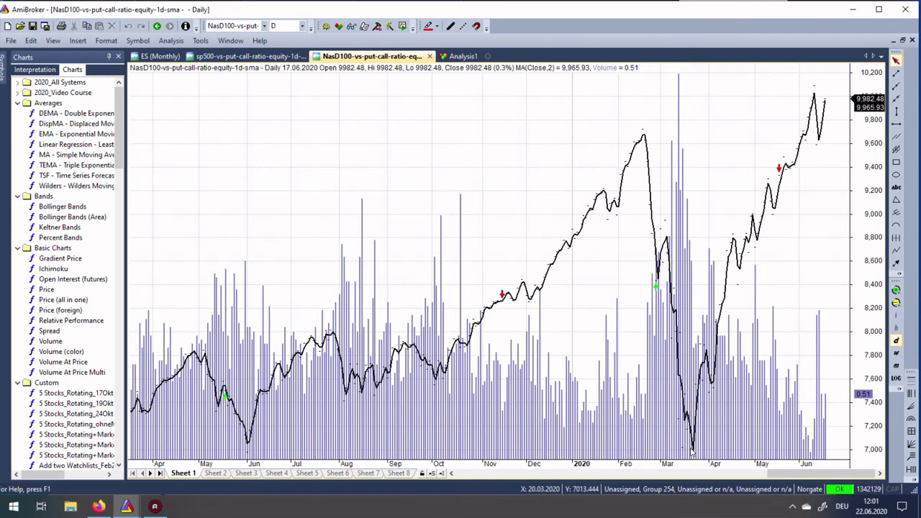
pyautogui.moveTo(697, 451)
pyautogui.moveTo(779, 178)
pyautogui.moveTo(767, 474)
pyautogui.mouseDown()
pyautogui.moveTo(753, 475)
pyautogui.moveTo(769, 474)
pyautogui.mouseUp()
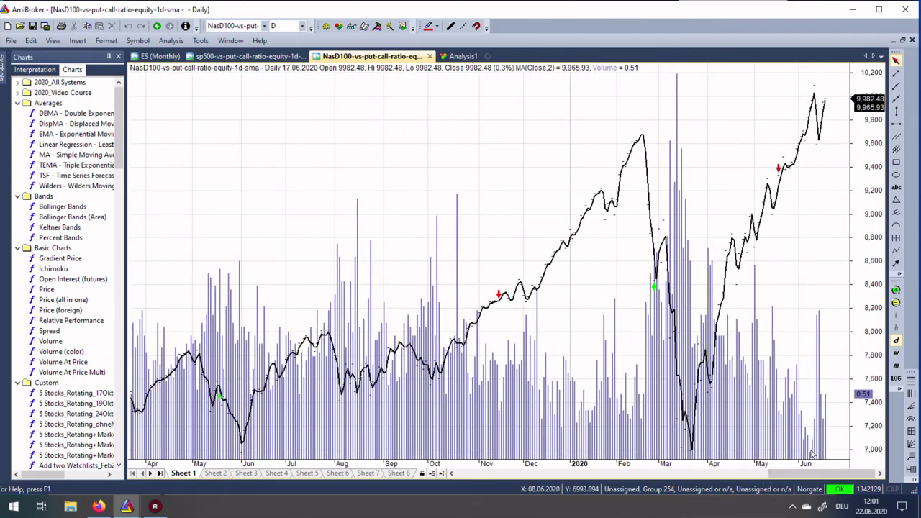
pyautogui.moveTo(811, 452)
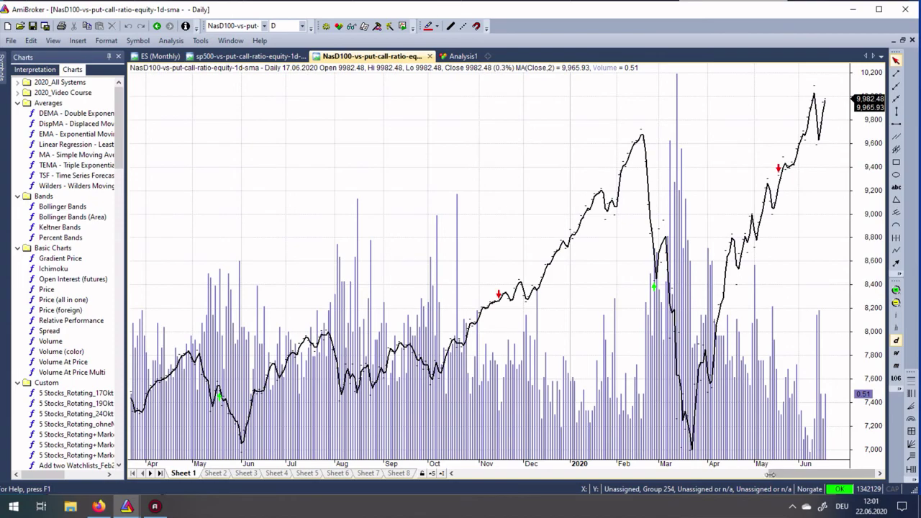
# - Zoom the NasD100 chart out to span late 2016 through May 2020, showing all trade arrows
pyautogui.moveTo(769, 474); pyautogui.dragTo(529, 485)
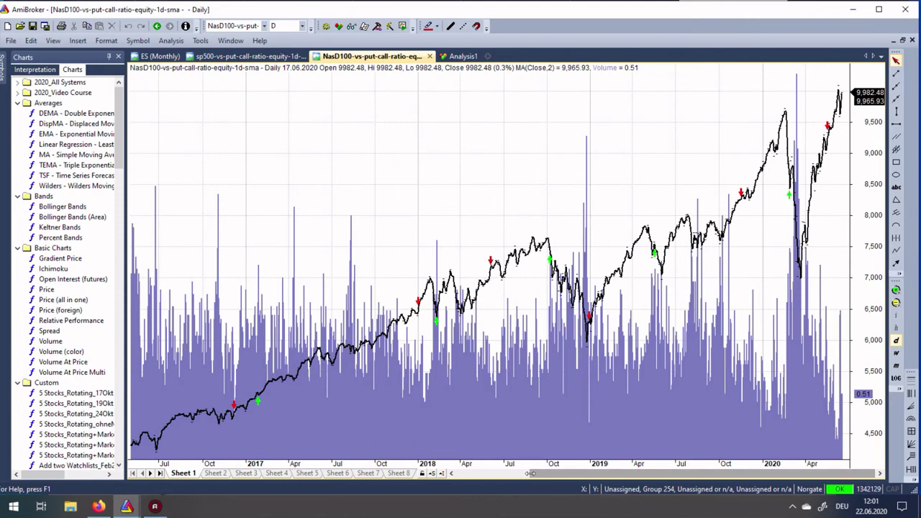
pyautogui.moveTo(529, 473); pyautogui.dragTo(768, 487)
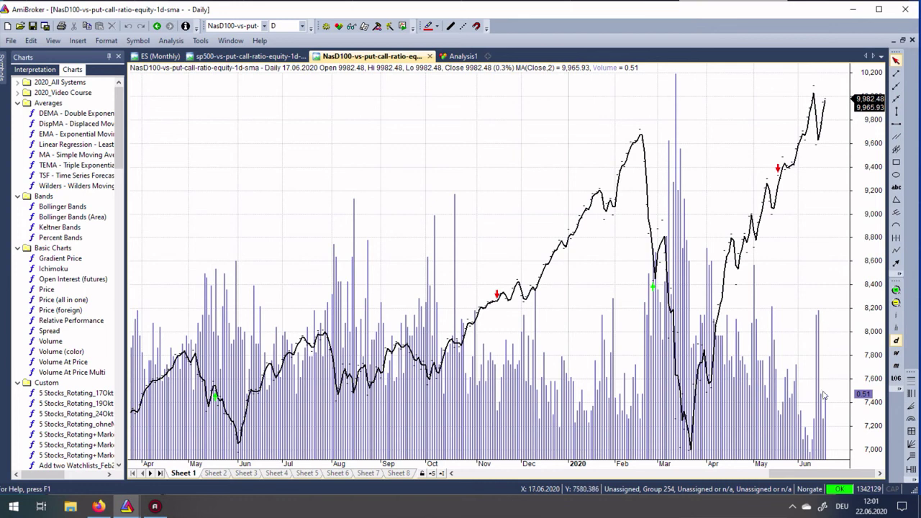
pyautogui.moveTo(818, 318)
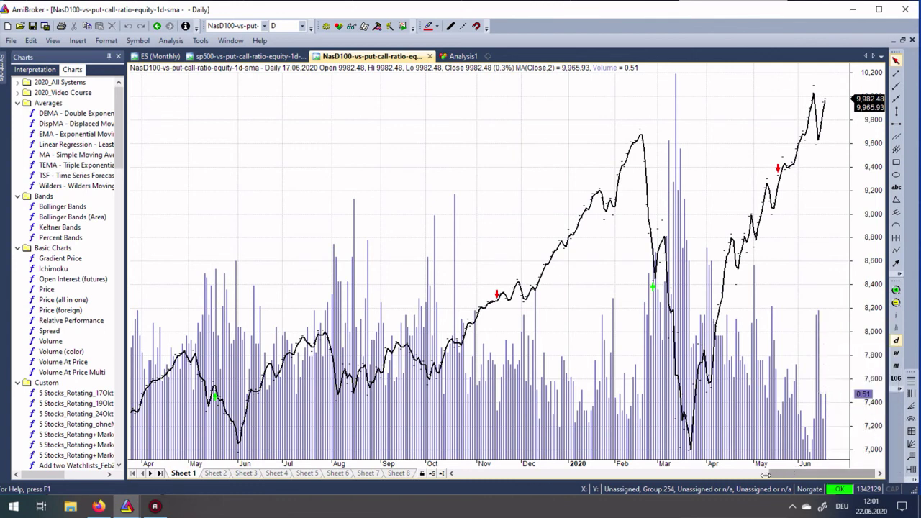
pyautogui.moveTo(765, 475); pyautogui.dragTo(654, 477)
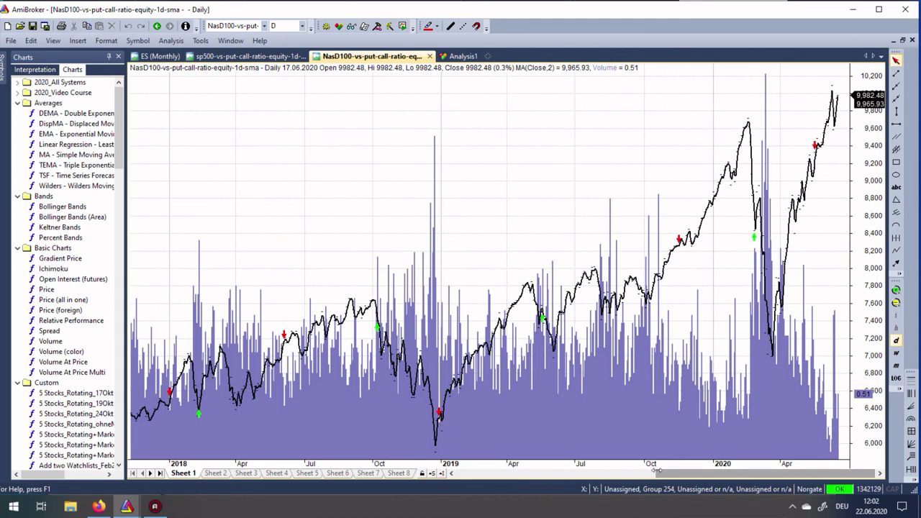
pyautogui.moveTo(649, 471); pyautogui.dragTo(543, 482)
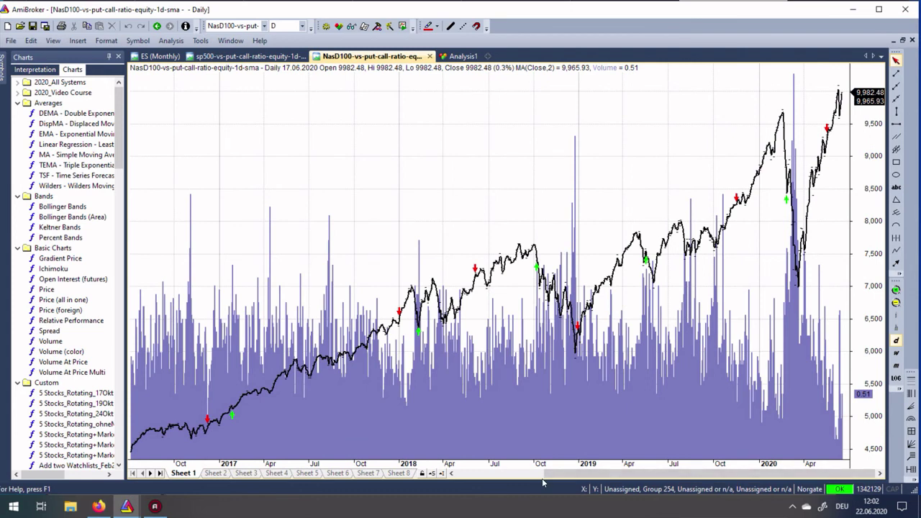